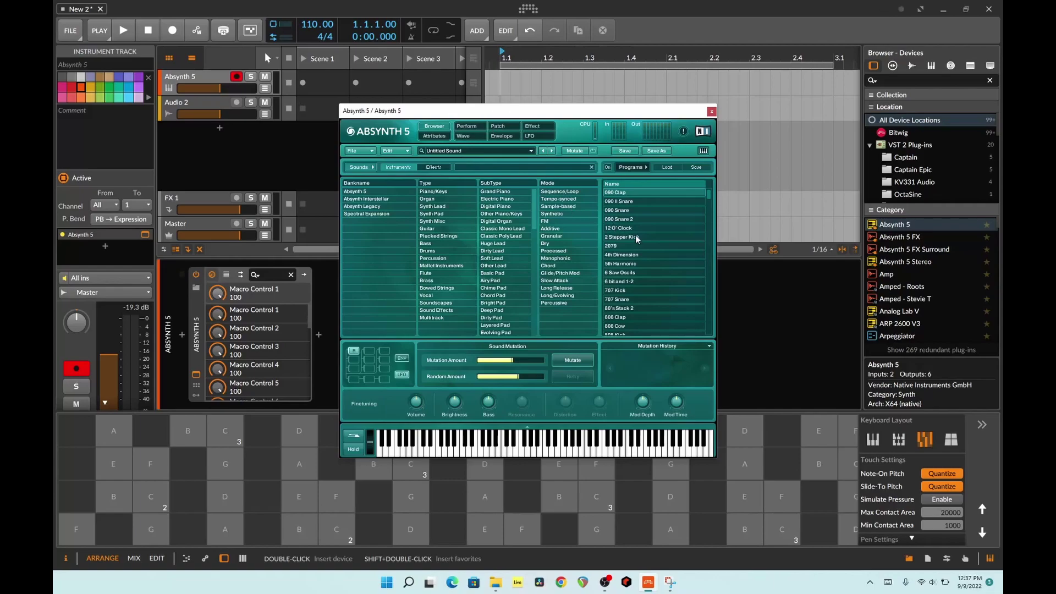
Move the Absynth 5 window higher on the screen and load the Acid Fiddler preset.
scroll(651, 246, down, 2)
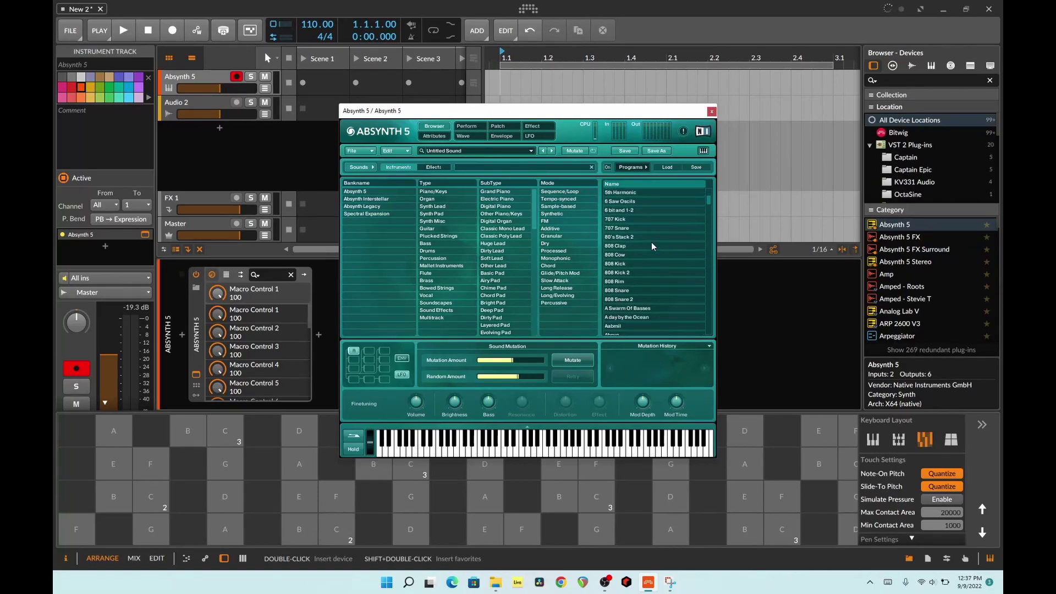
scroll(651, 242, down, 3)
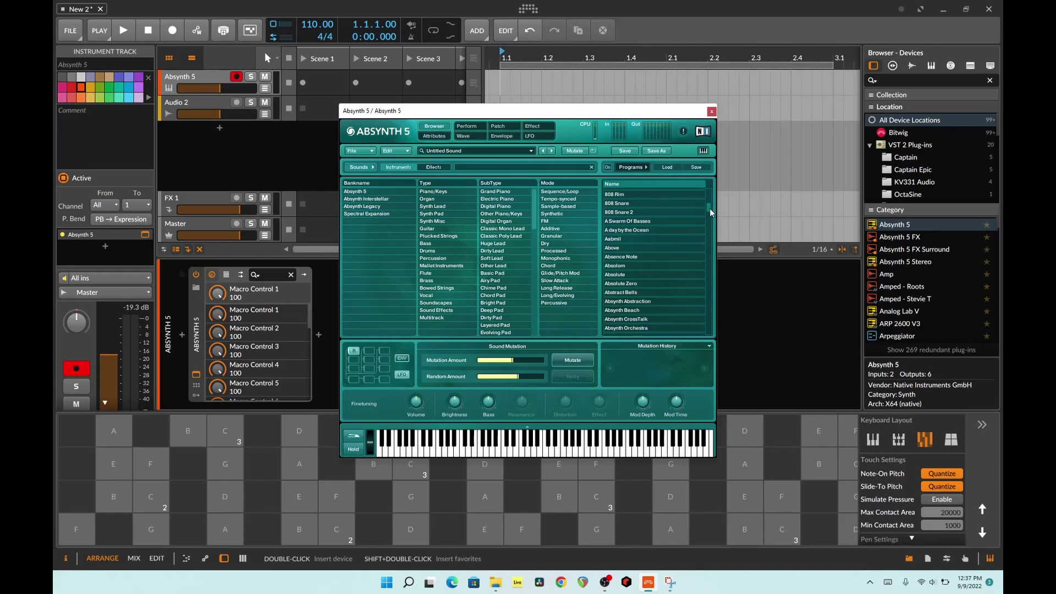
drag(709, 208, 709, 217)
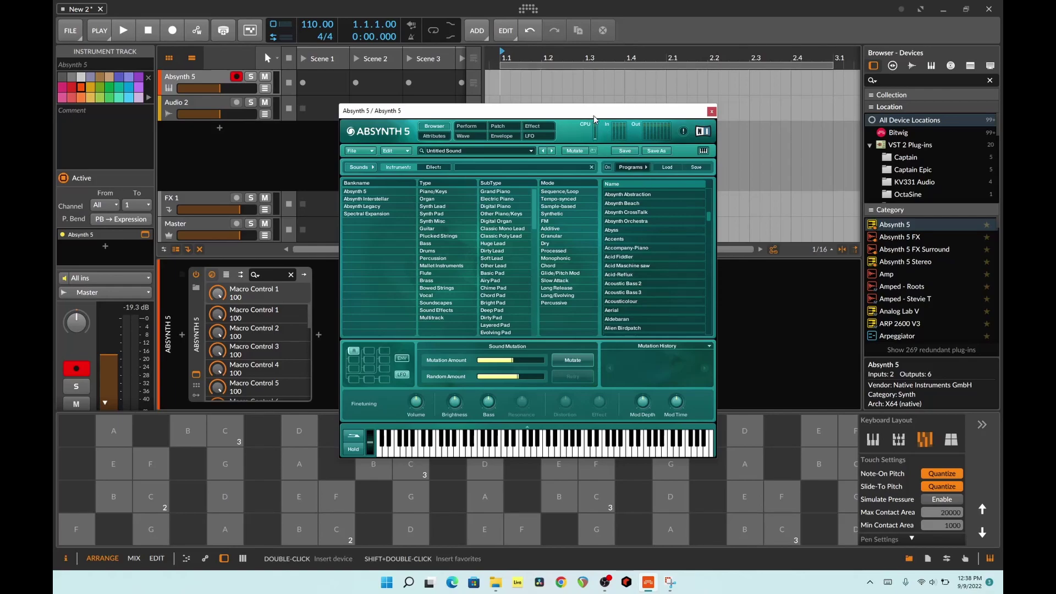
drag(593, 115, 577, 37)
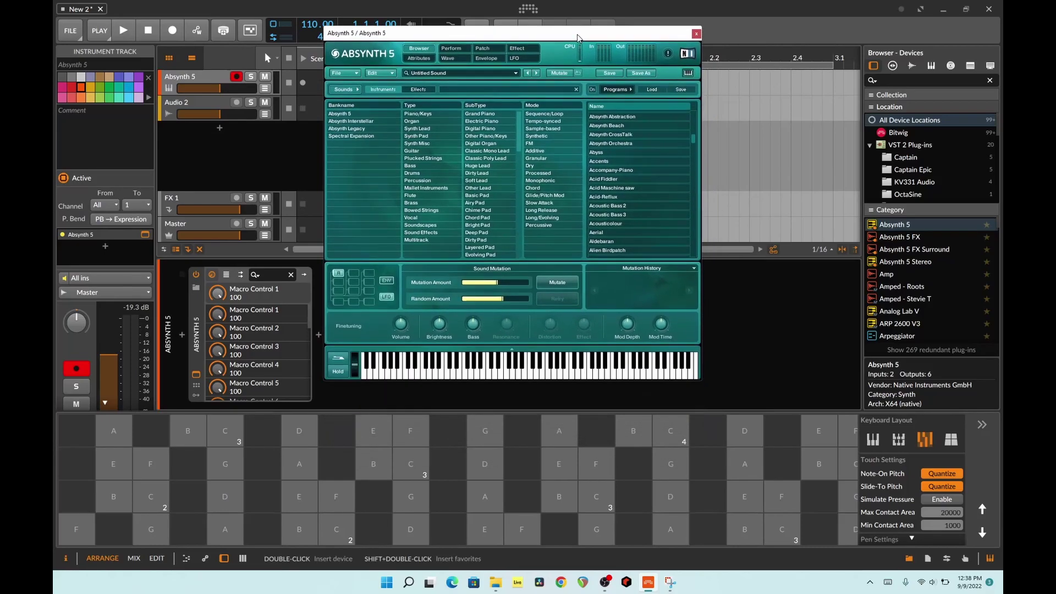
click(641, 179)
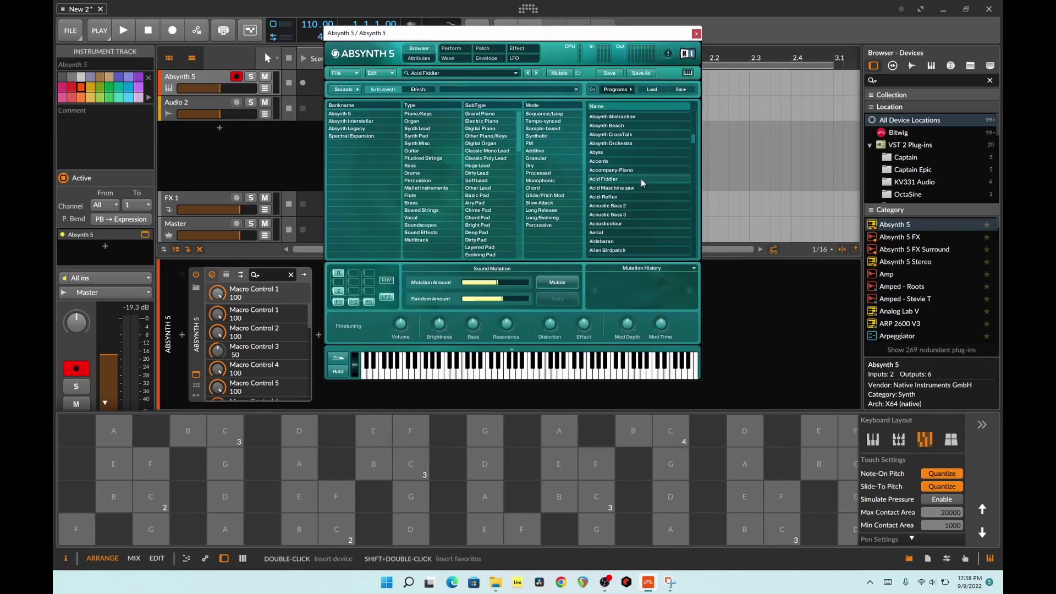
Audition the Acid Fiddler preset by playing several notes on the on-screen note grid.
click(301, 497)
click(227, 430)
click(783, 529)
click(672, 464)
click(485, 430)
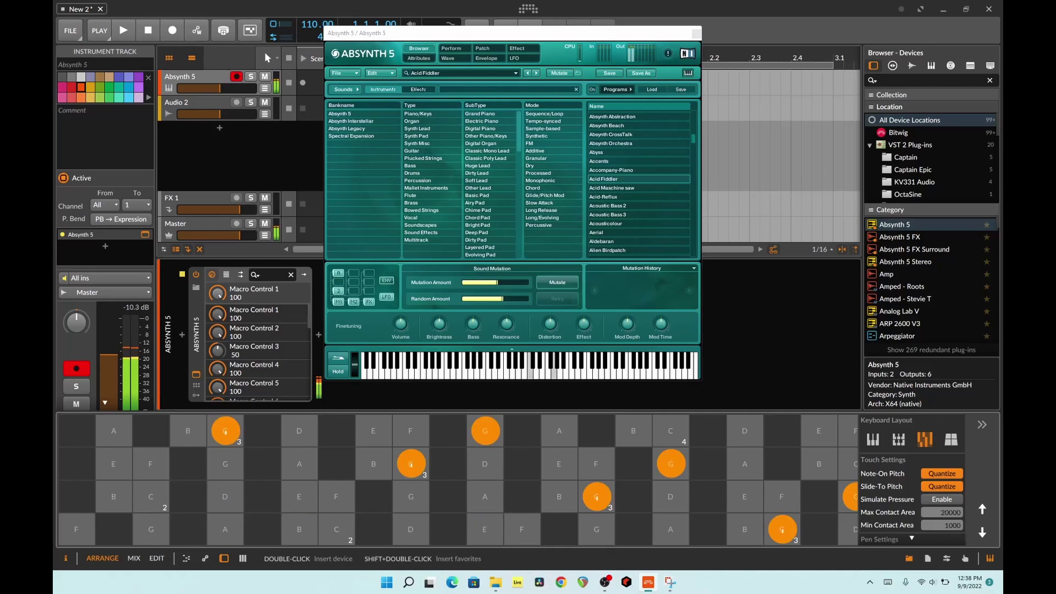
click(855, 497)
click(226, 497)
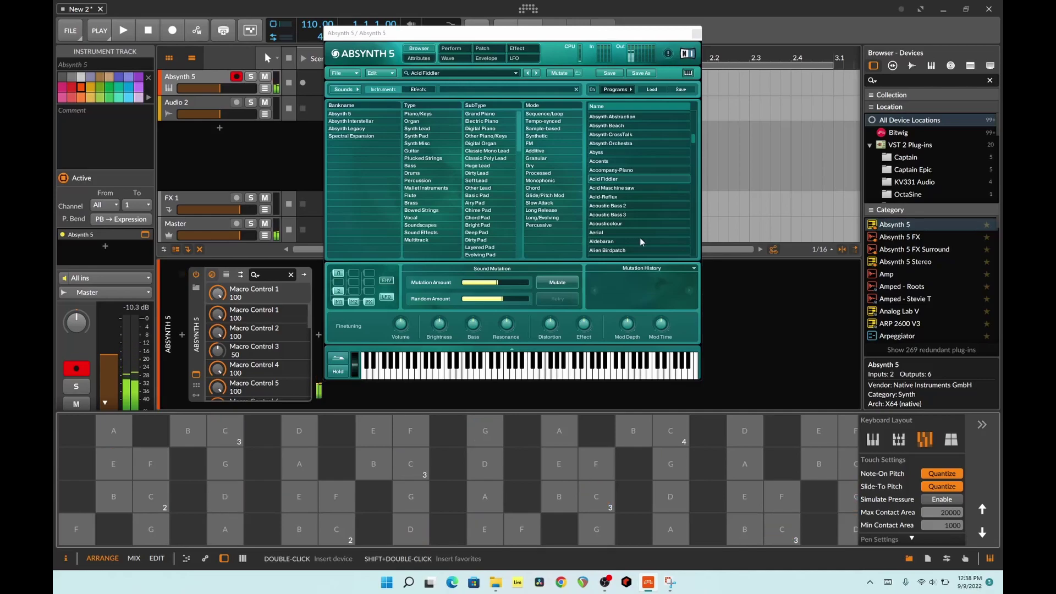
Load the Acid-Reflux preset and audition it with several low notes on the note grid.
click(639, 194)
click(640, 194)
click(152, 497)
click(336, 530)
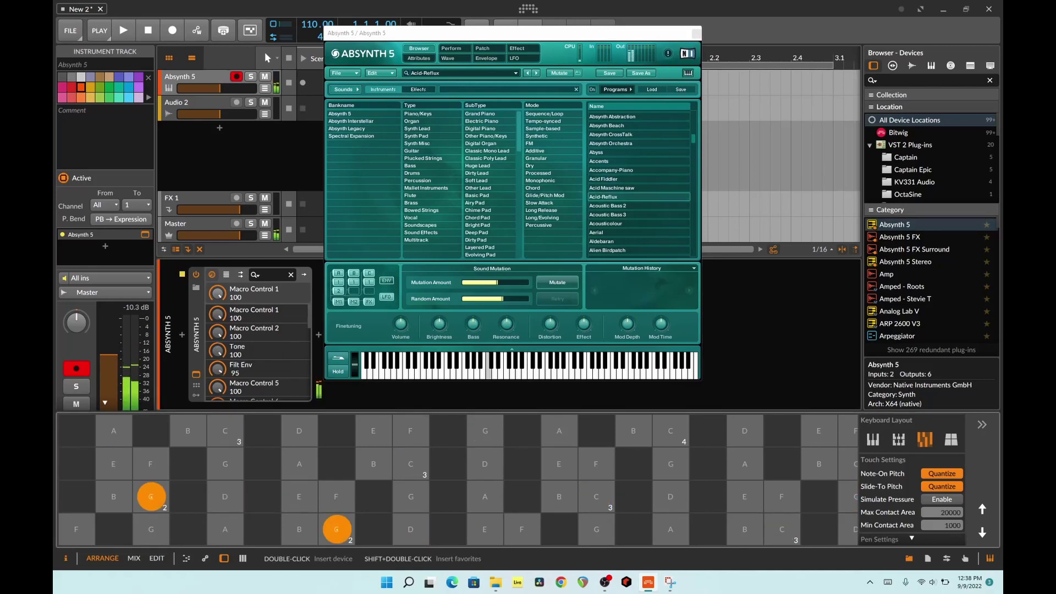
click(150, 464)
click(337, 497)
click(524, 530)
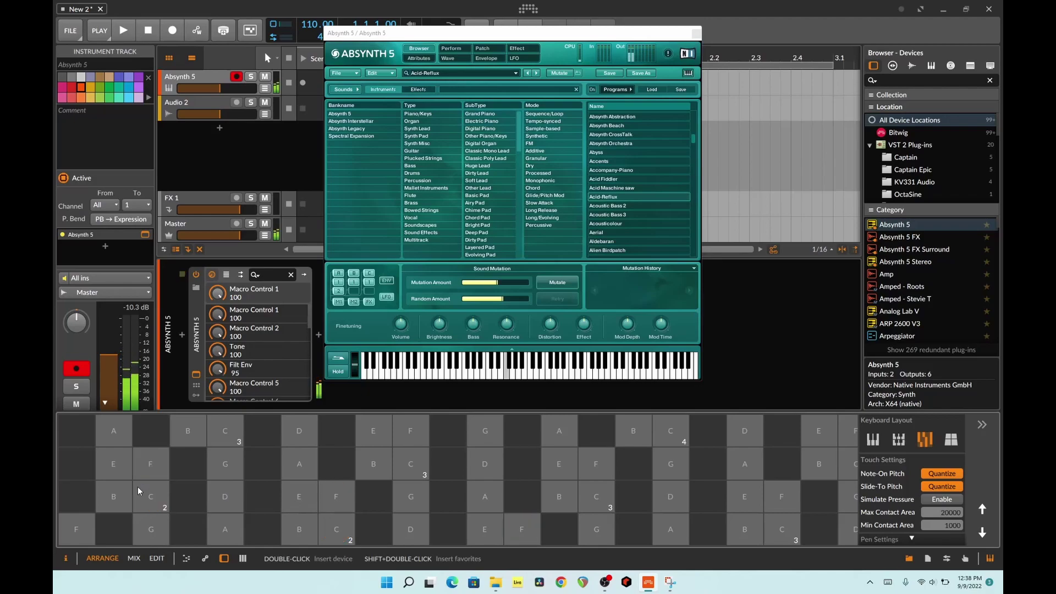
click(225, 496)
click(411, 529)
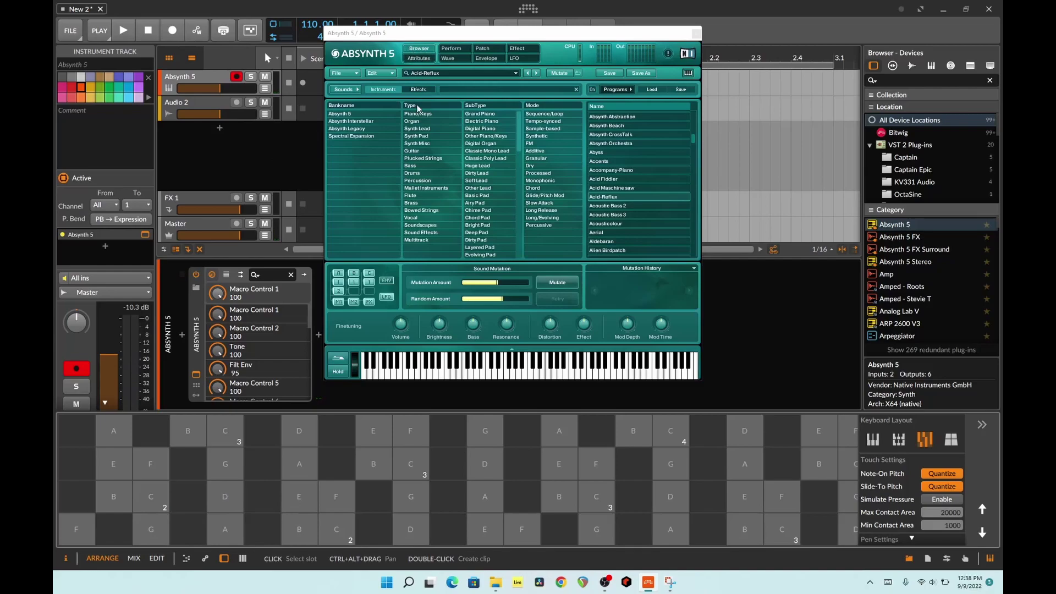
Browse the presets of the Absynth 5, Absynth Interstellar, Absynth Legacy and Spectral Expansion banks.
click(380, 114)
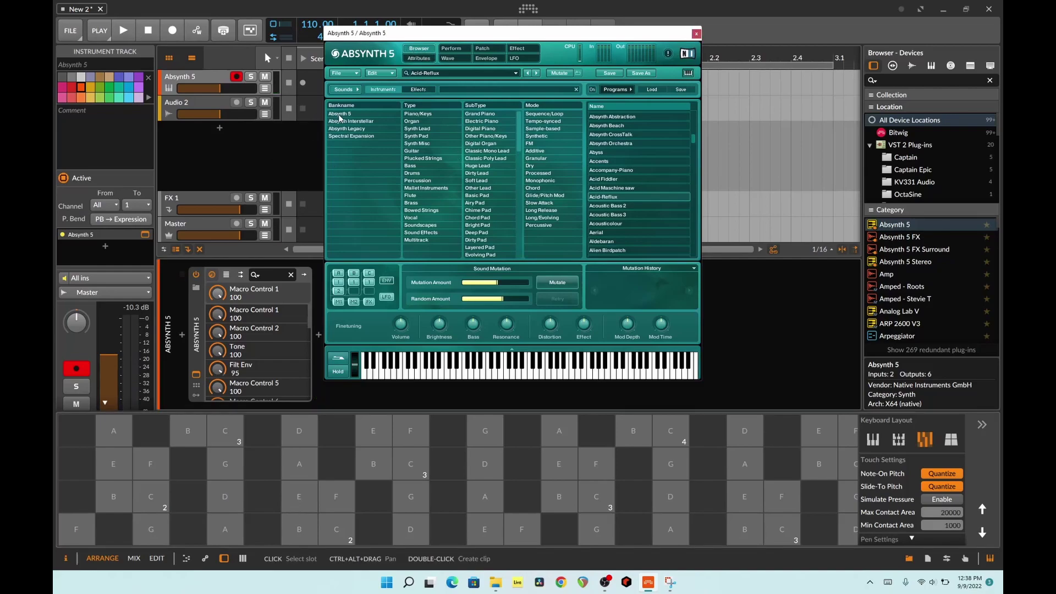
click(372, 121)
click(371, 130)
click(371, 137)
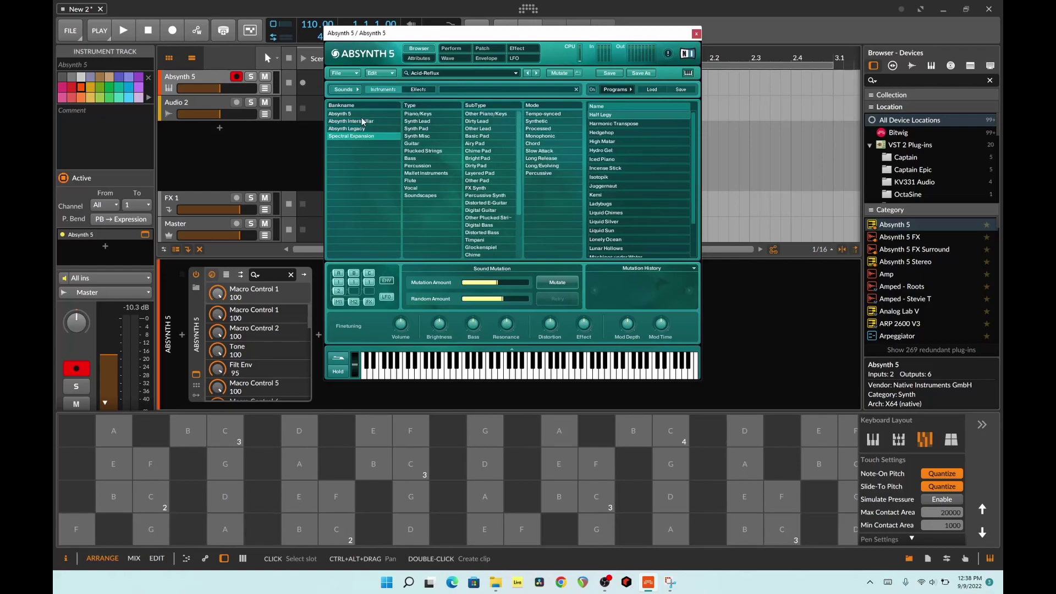
click(363, 114)
scroll(605, 180, down, 1)
scroll(608, 182, down, 3)
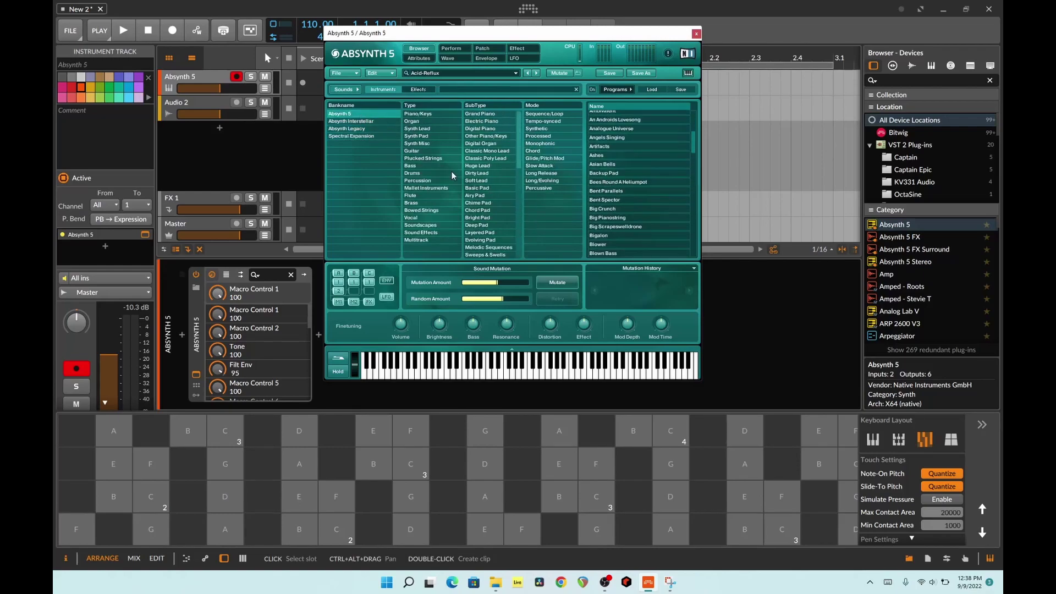
Filter the presets to the Absynth Legacy bank and Piano/Keys type, and load Accompany-Piano.
click(380, 128)
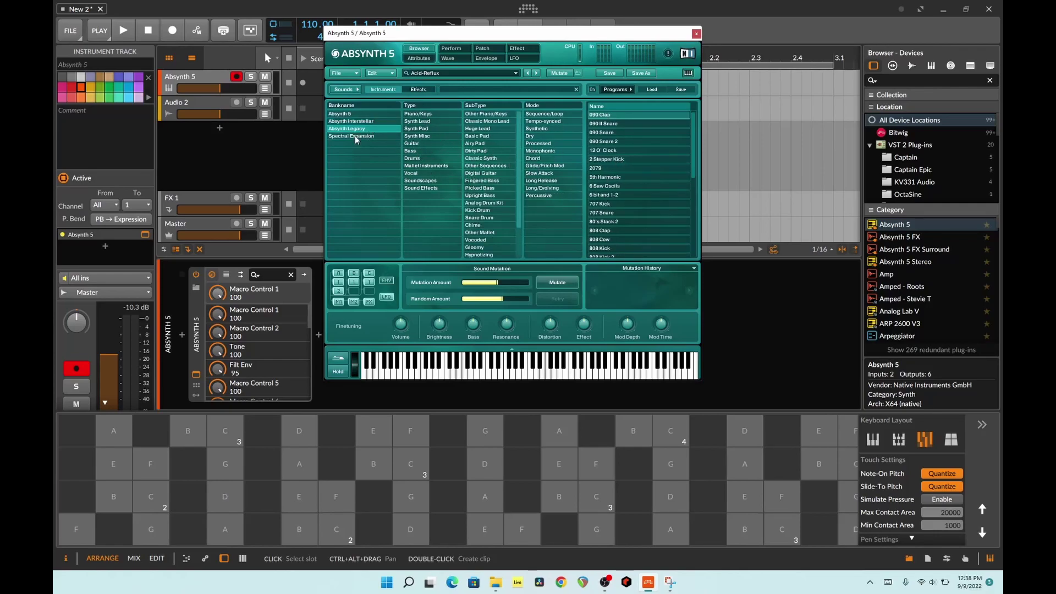
click(414, 131)
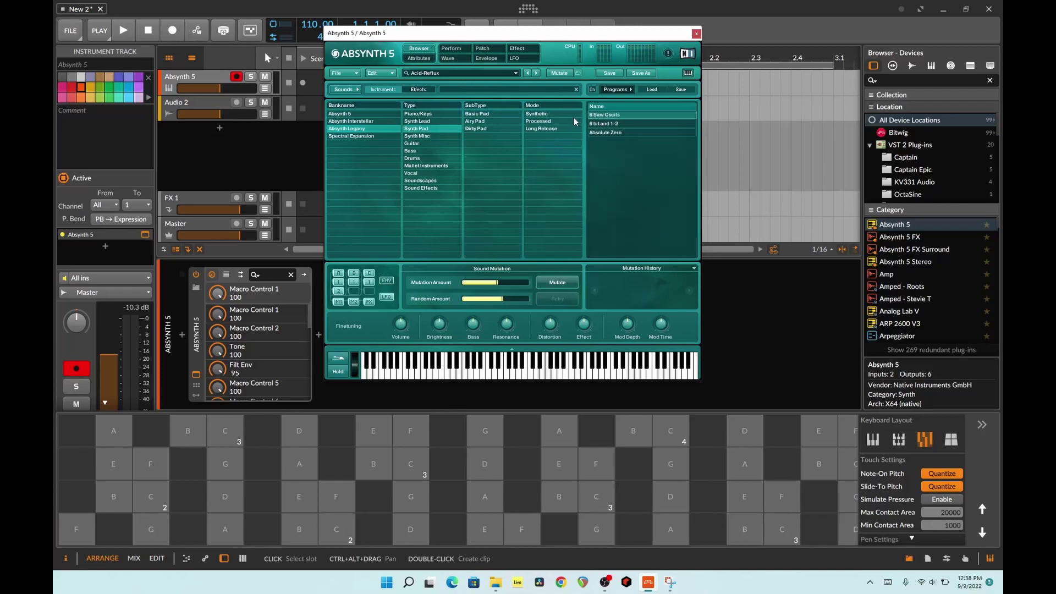
click(444, 122)
click(438, 114)
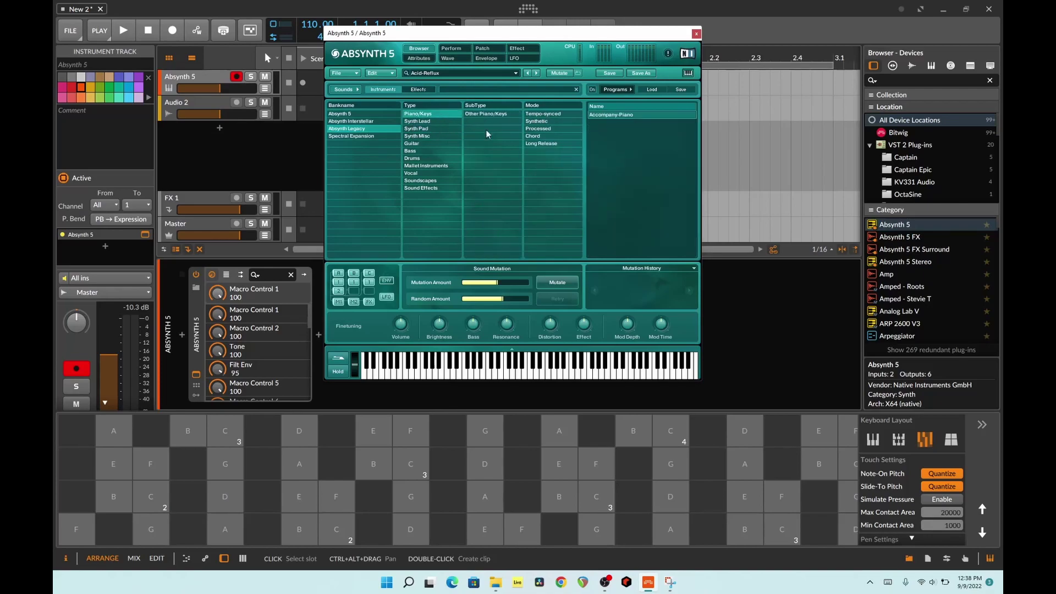
click(599, 115)
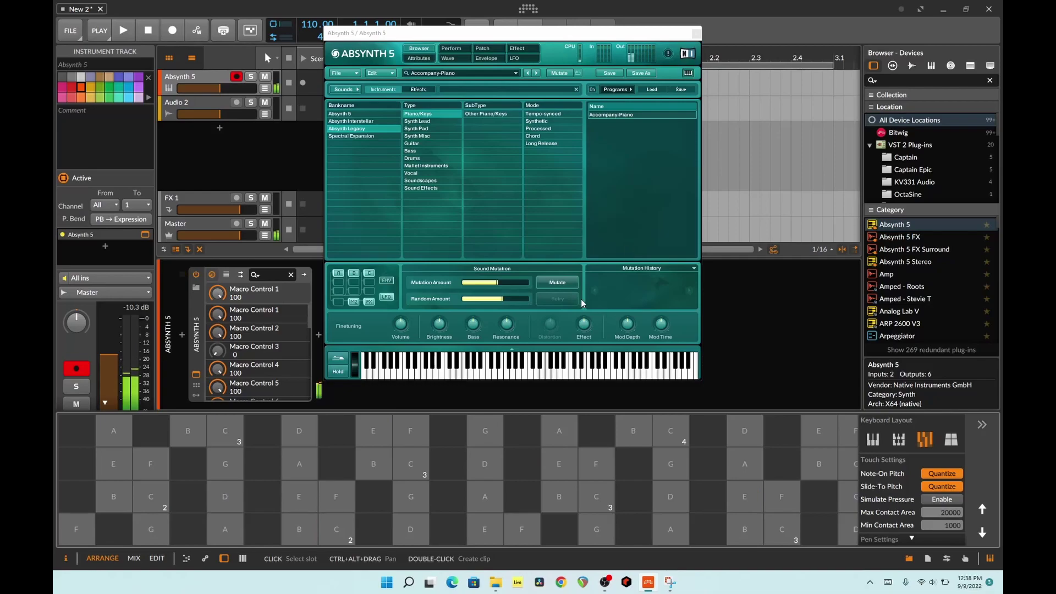
Mutate the Accompany-Piano sound once and audition the mutation with several notes.
click(566, 282)
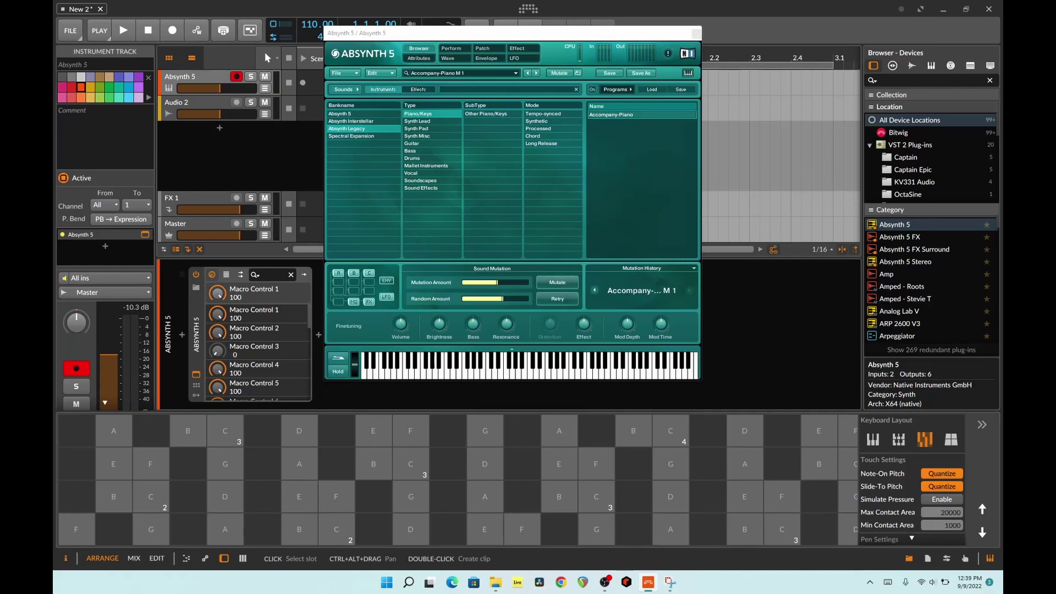
key(d)
key(j)
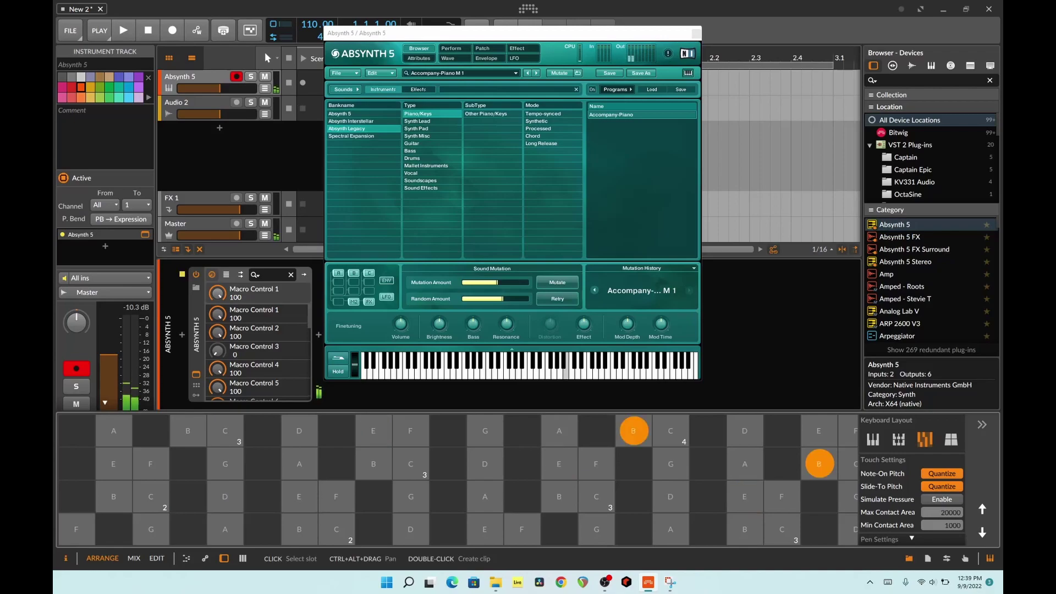
key(g)
key(h)
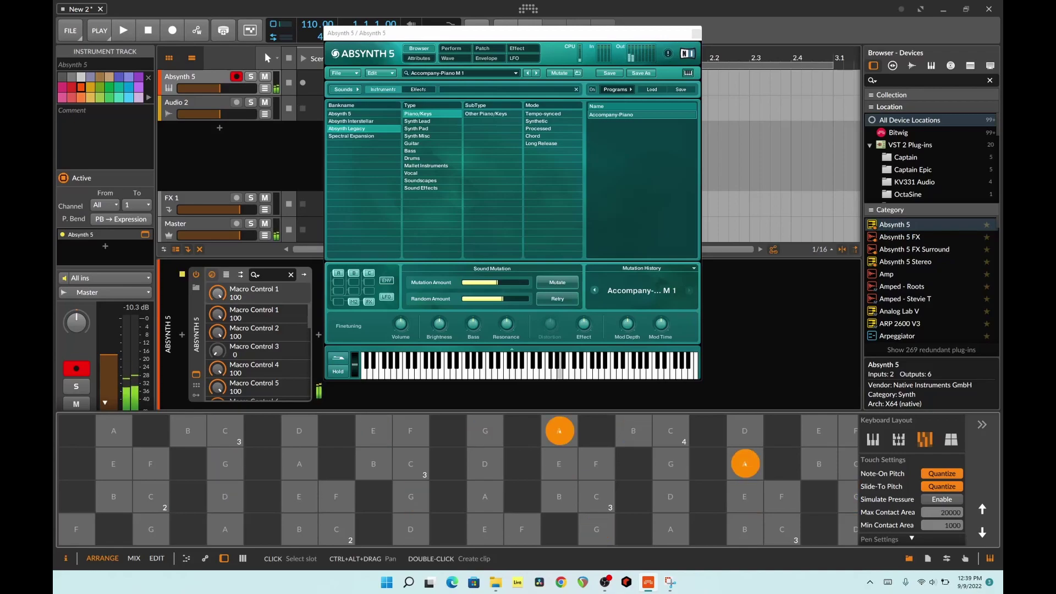
key(d)
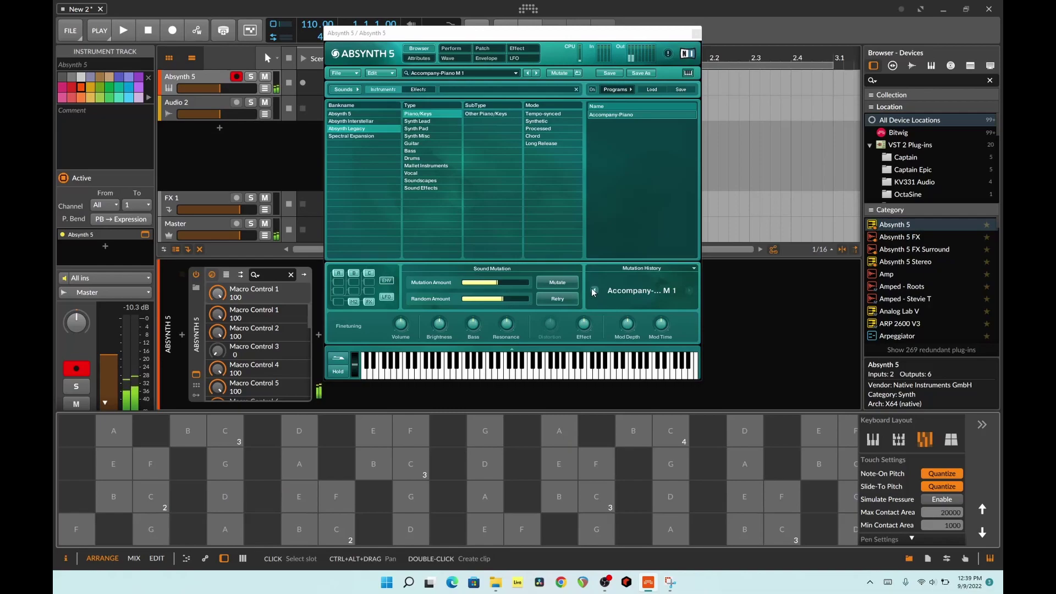
Step back and forward through the mutation history and play notes to compare the versions.
click(593, 290)
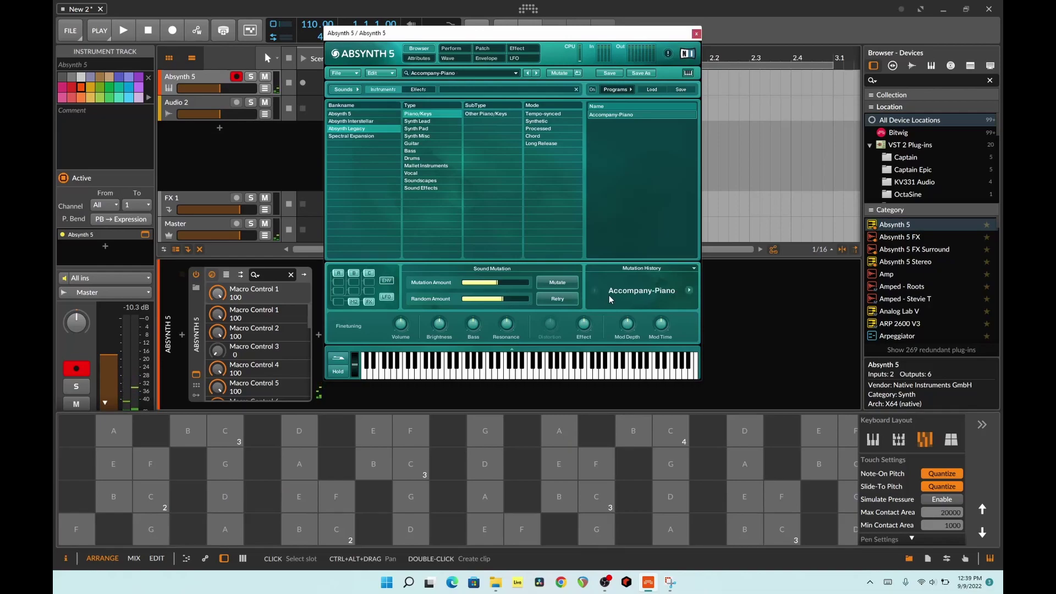
click(690, 290)
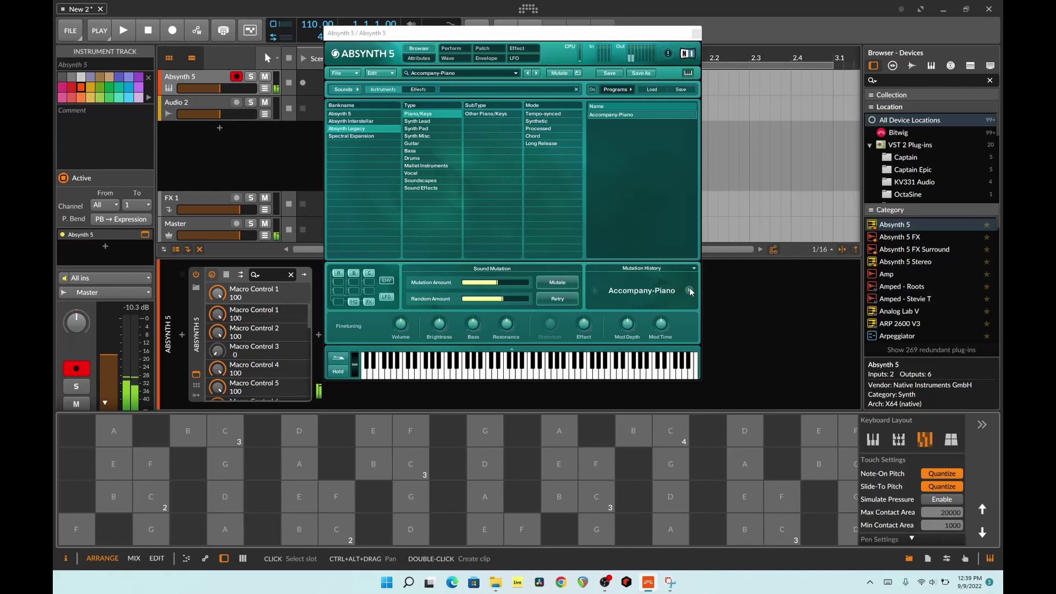
click(691, 290)
key(d)
key(g)
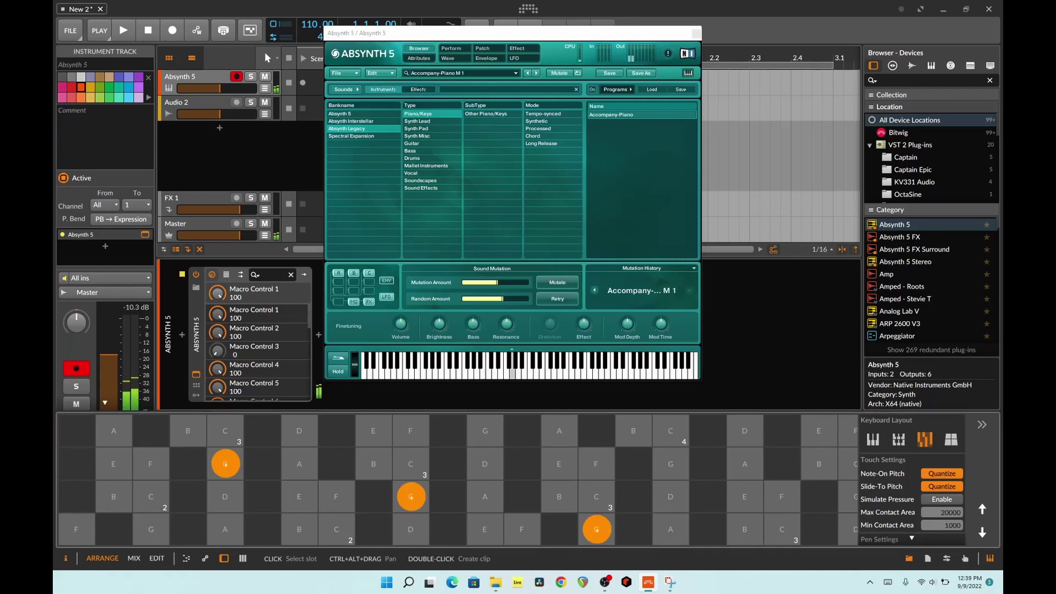
Raise the Mutation Amount slightly, lower the Random Amount, mutate the sound a second time and audition it.
mouse_move(502, 298)
mouse_down()
mouse_move(474, 302)
mouse_move(510, 283)
mouse_up()
click(560, 283)
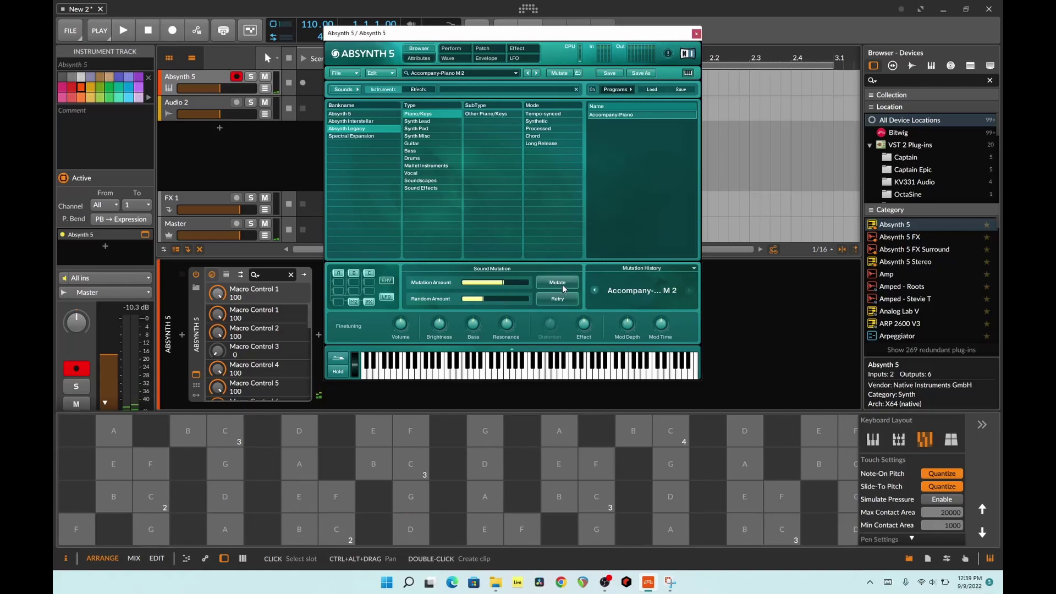
click(225, 497)
click(151, 497)
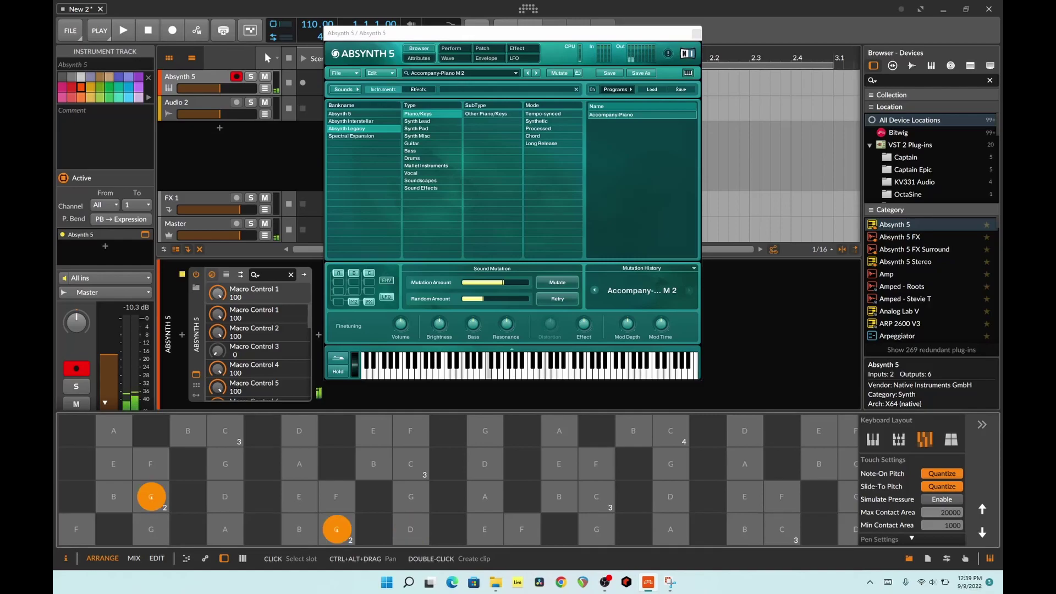
click(225, 432)
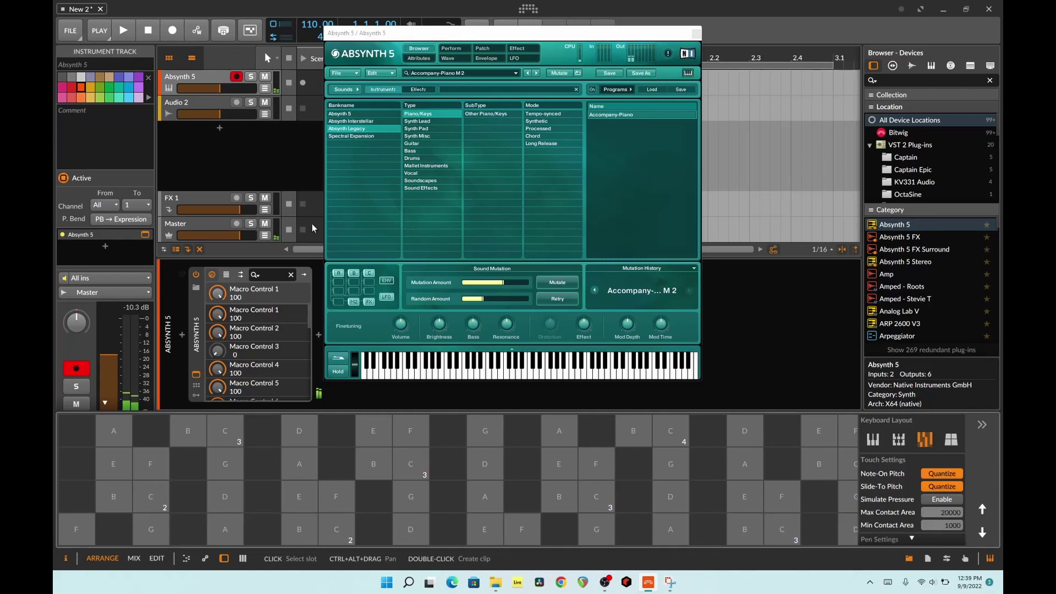
click(113, 496)
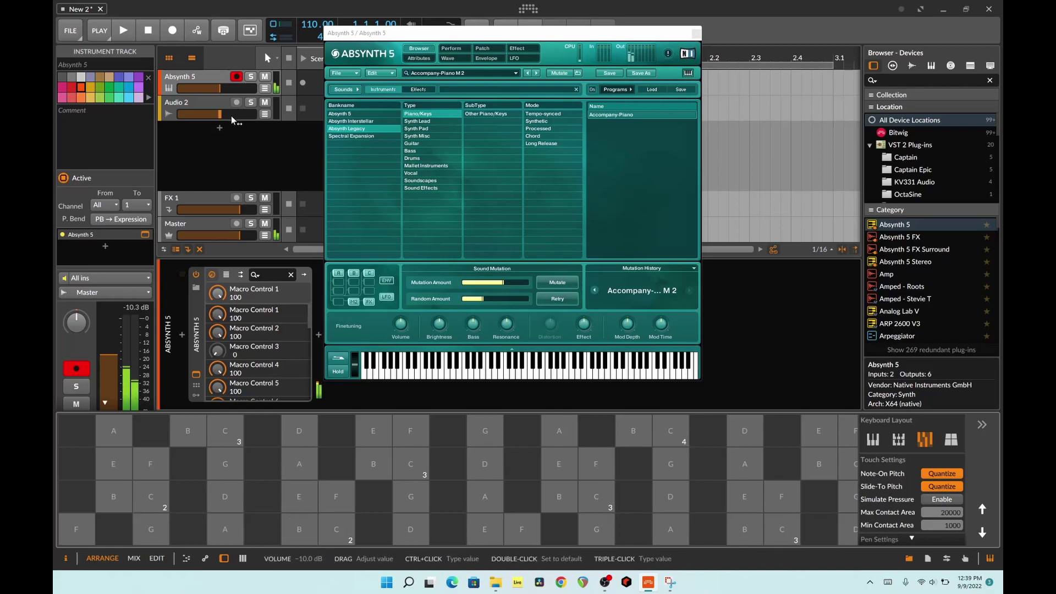
Raise the Audio 2 track volume to -7.8 dB and play a low note.
drag(220, 114, 226, 118)
click(113, 464)
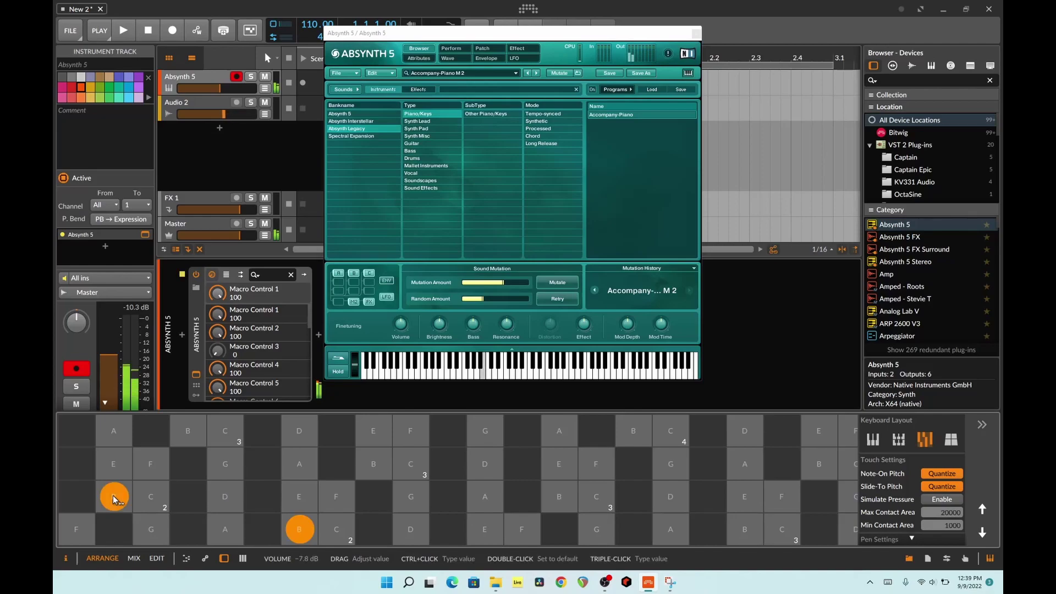
Mutate the piano sound a third time and audition it with low and high notes across the grid.
click(572, 286)
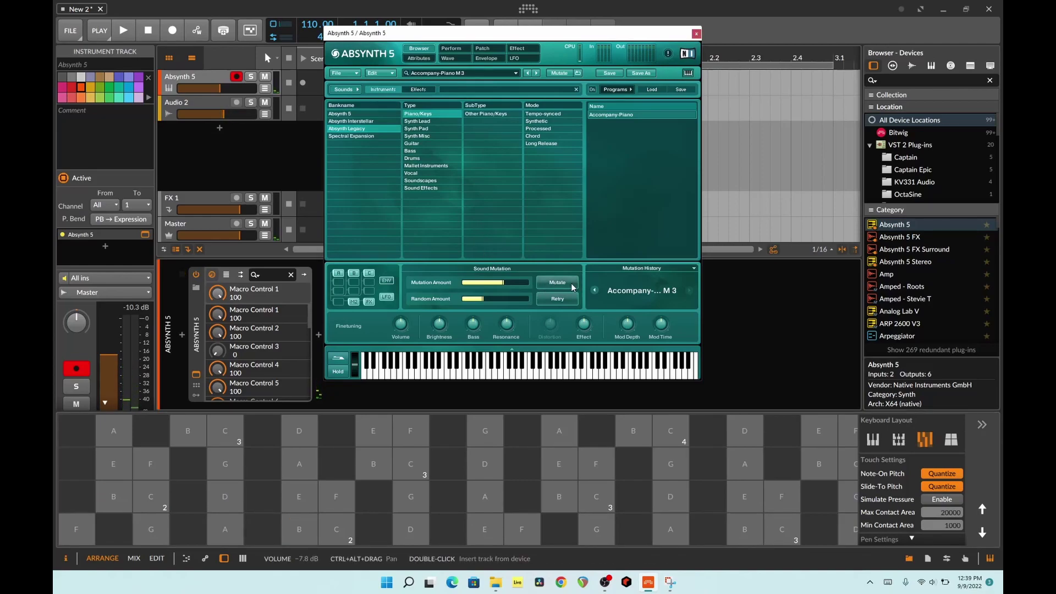
click(114, 497)
drag(114, 497, 130, 496)
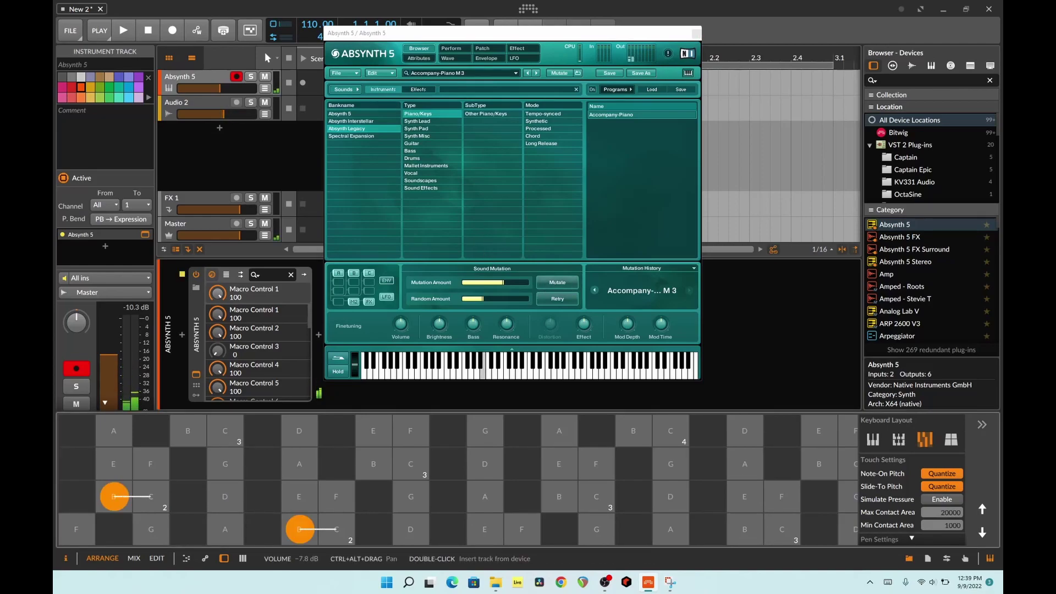
click(299, 430)
click(559, 431)
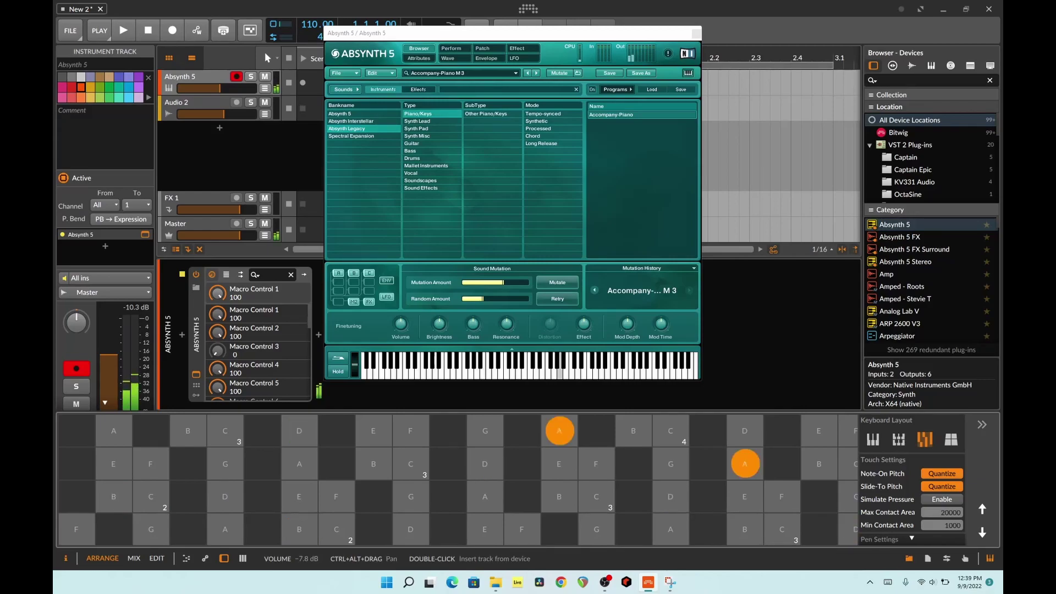
click(820, 430)
click(485, 530)
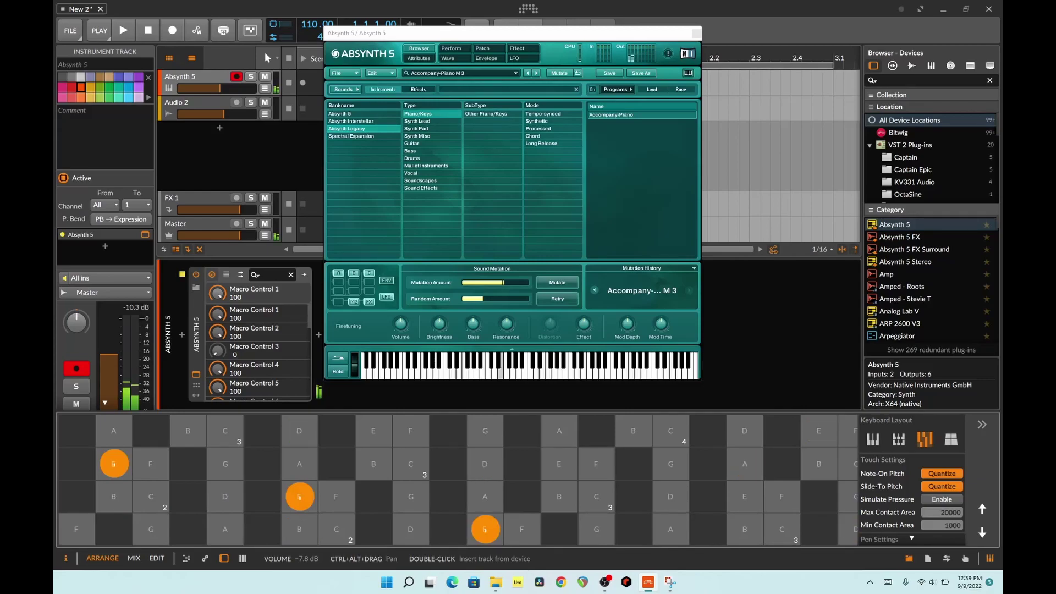
click(226, 431)
click(485, 430)
drag(597, 431, 597, 445)
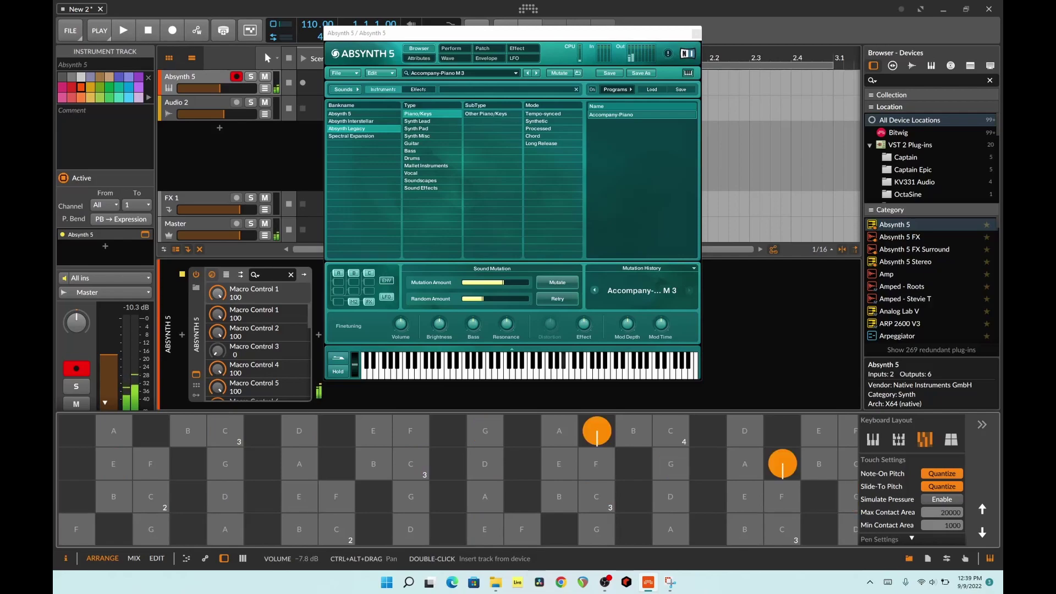
click(411, 530)
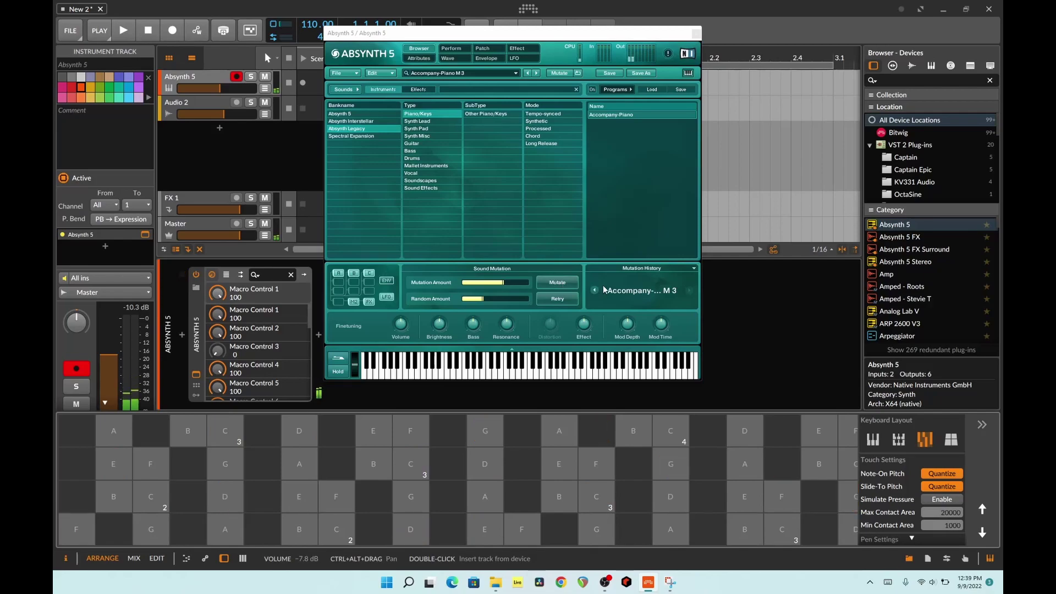
Mutate the piano sound a fourth time, audition it with a few higher notes, and mutate it a fifth time.
click(553, 283)
click(484, 430)
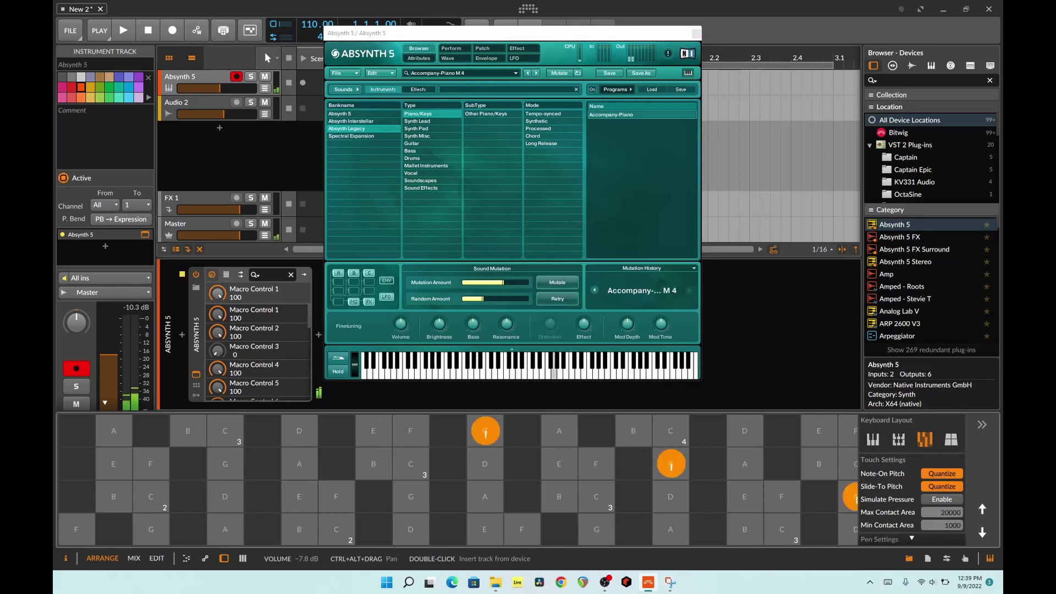
click(559, 431)
click(819, 431)
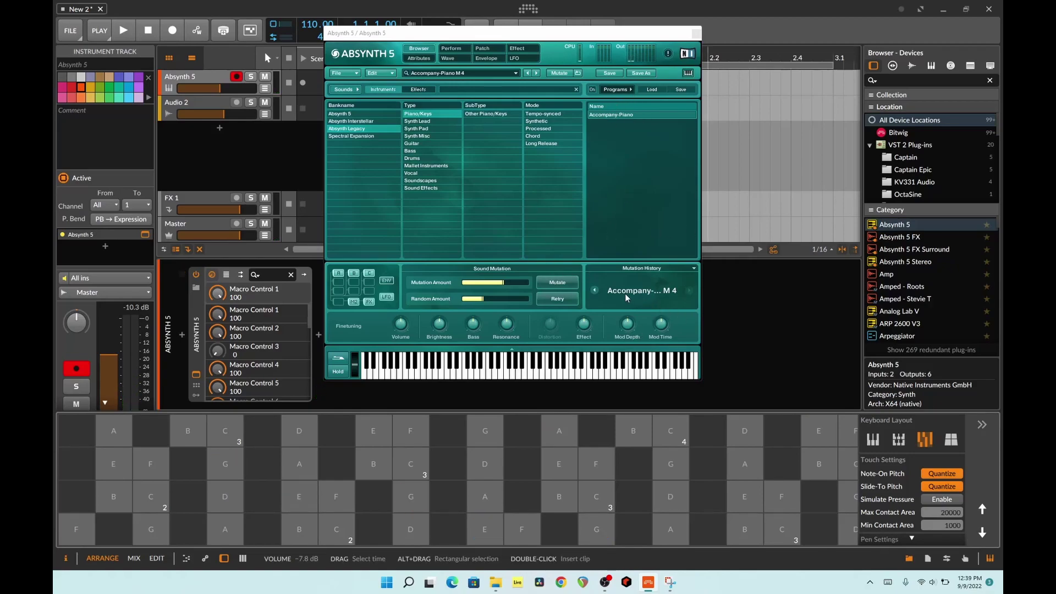
click(562, 284)
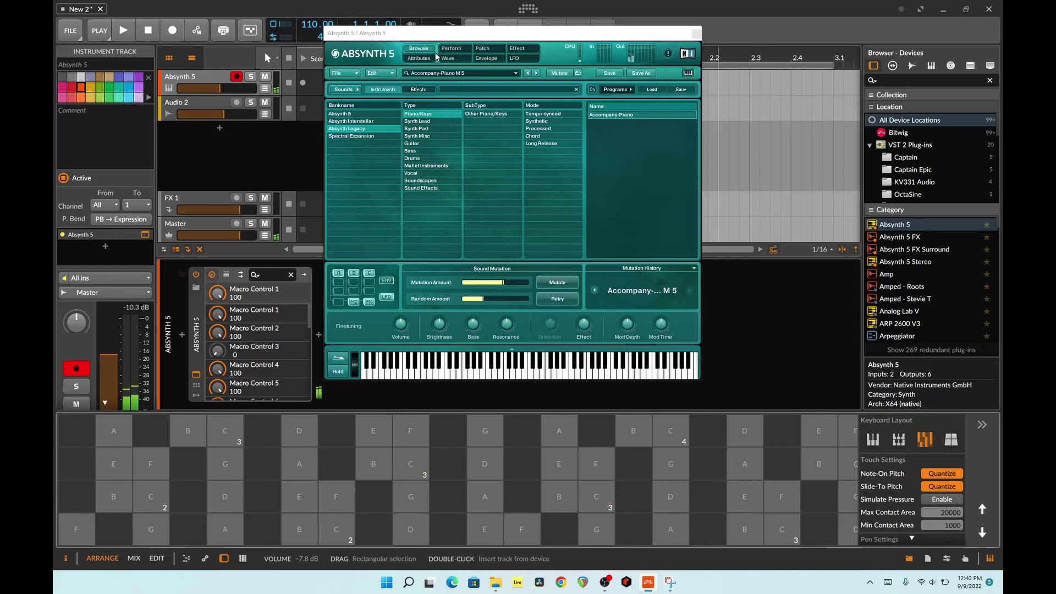
Examine the Perform page's assignments, MIDI, note, tuning and audio modulation settings, then return to the macro controllers.
click(455, 50)
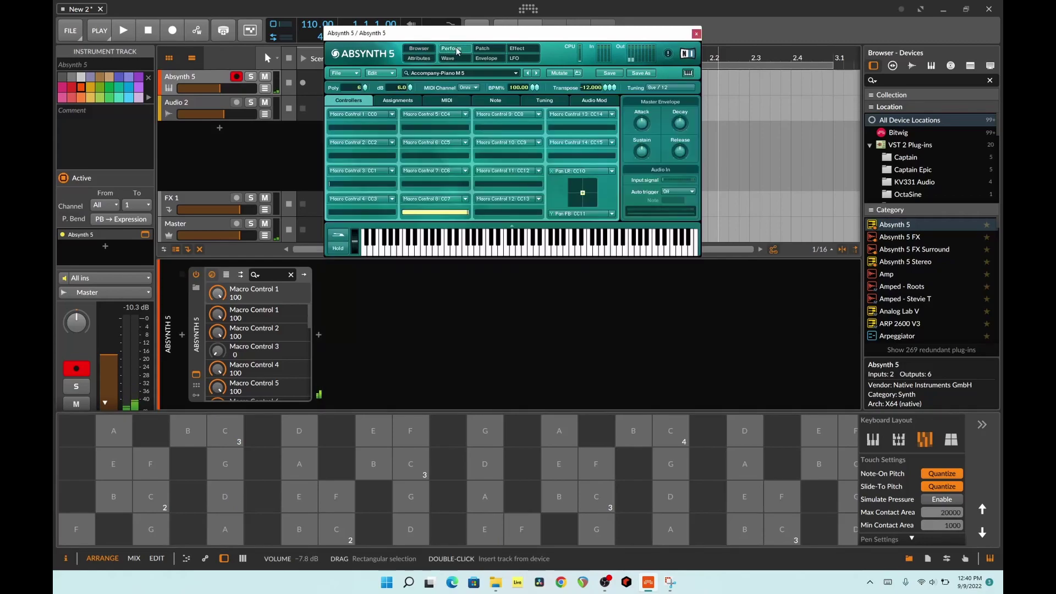
drag(555, 36, 568, 143)
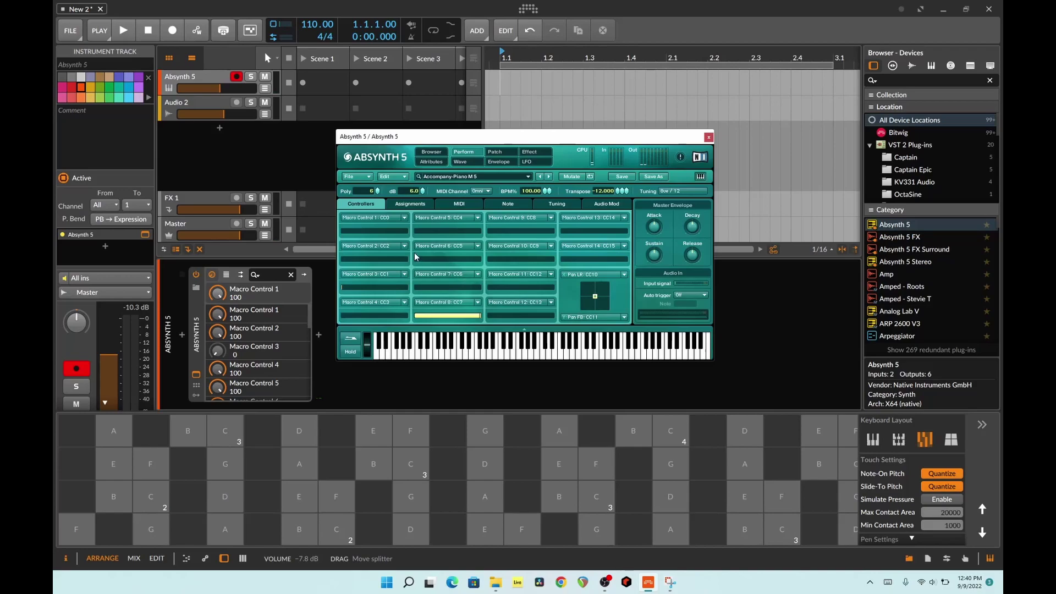
click(422, 205)
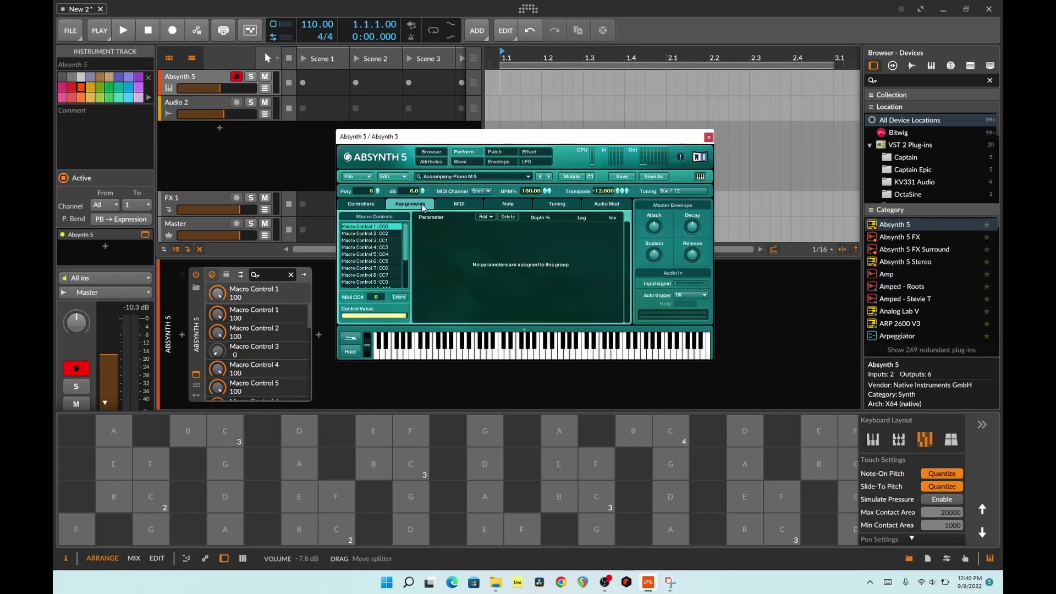
click(456, 207)
click(500, 208)
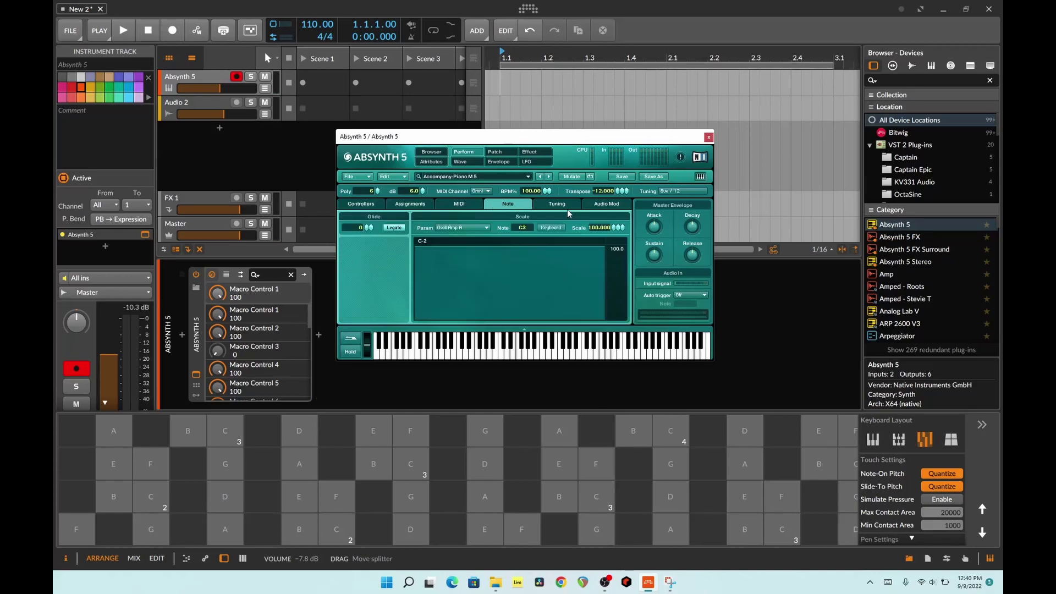
click(570, 207)
click(584, 207)
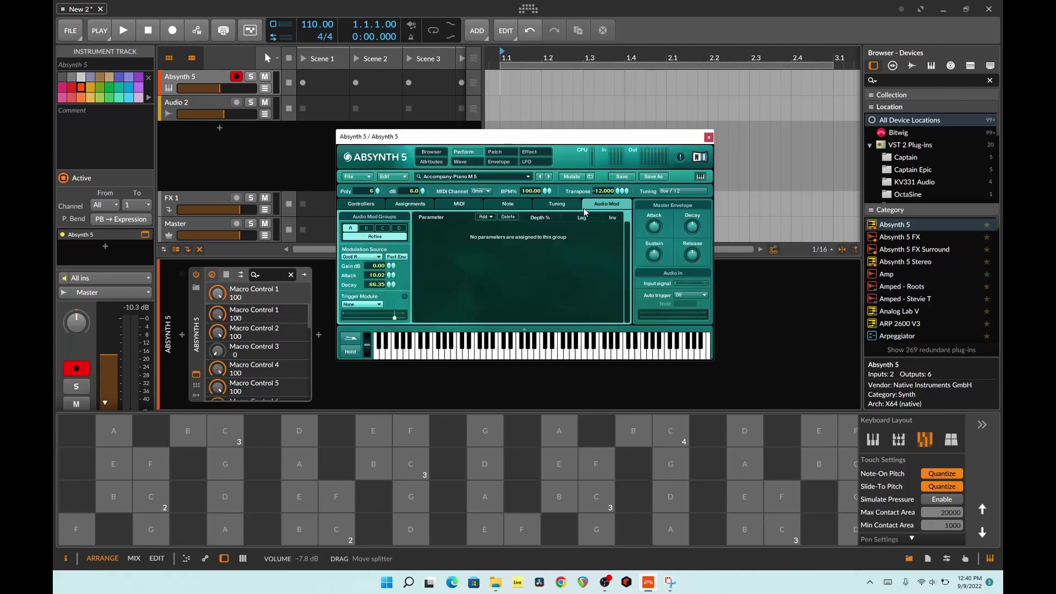
click(375, 206)
Audition the mutated piano sound with several middle and high notes on Absynth's on-screen keyboard.
click(551, 356)
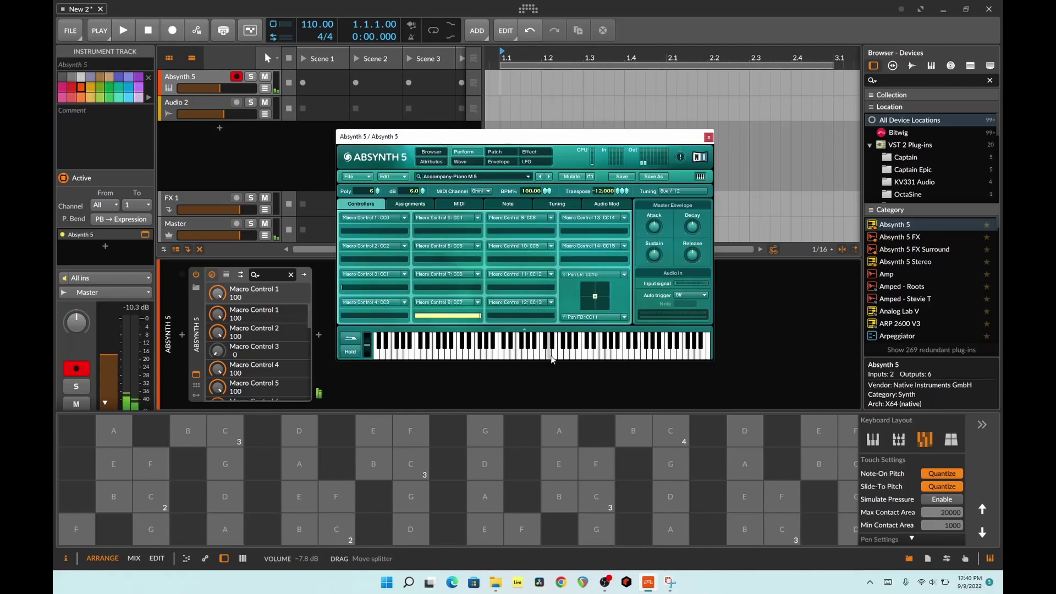
click(649, 352)
click(575, 344)
click(534, 345)
Redraw the oscillator B waveform as a high plateau spanning most of the cycle and audition it.
click(463, 162)
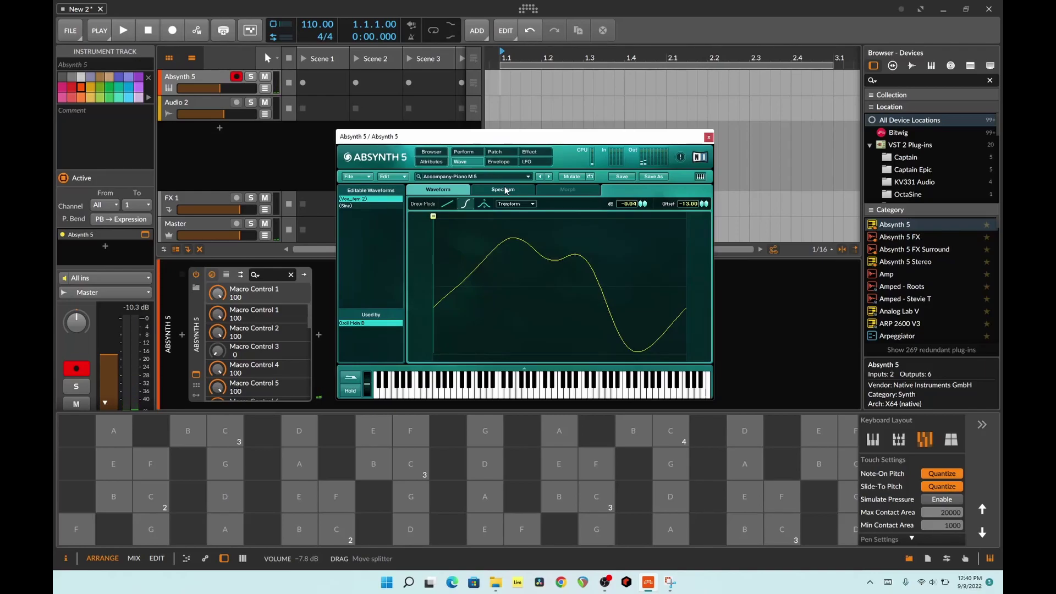
mouse_move(541, 237)
mouse_down()
mouse_move(629, 275)
mouse_move(657, 228)
mouse_up()
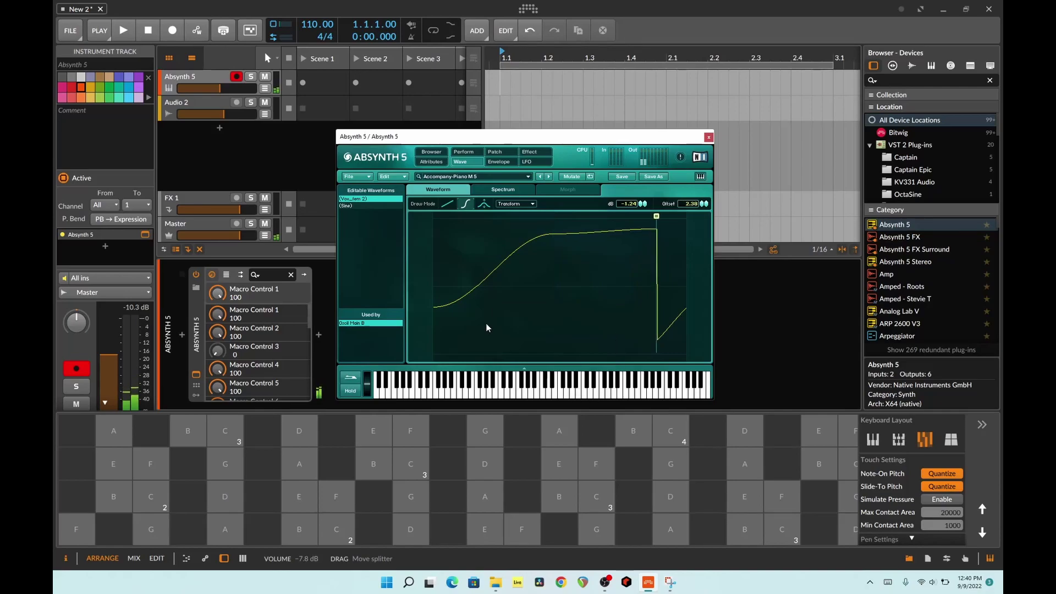
mouse_move(483, 325)
mouse_down()
mouse_move(453, 236)
mouse_move(440, 230)
mouse_up()
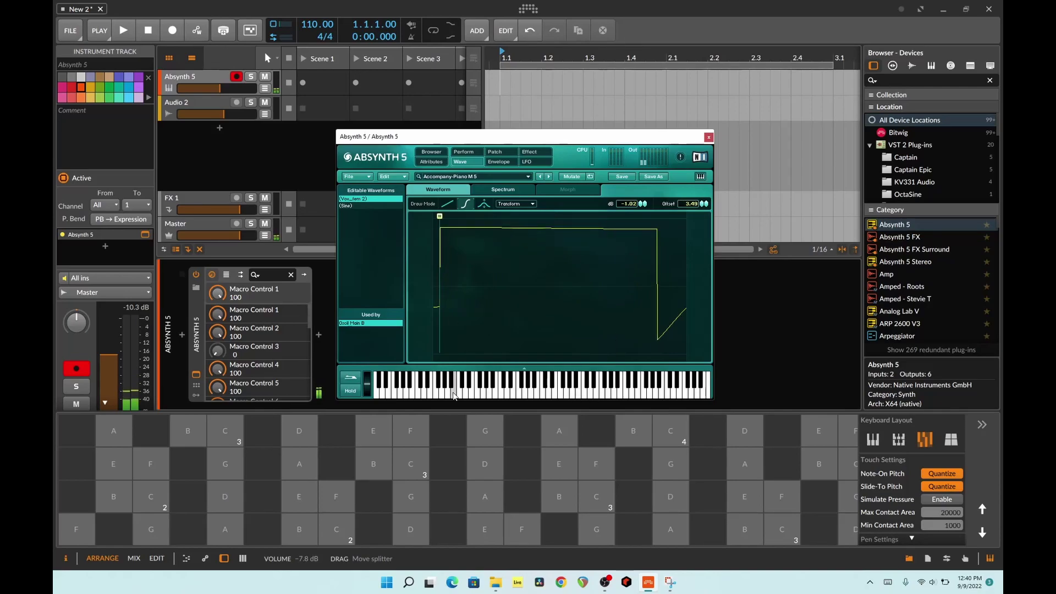
click(532, 397)
Pull the middle of the oscillator B waveform down into a deep curved trough and audition it with several notes.
drag(580, 273, 570, 353)
click(550, 390)
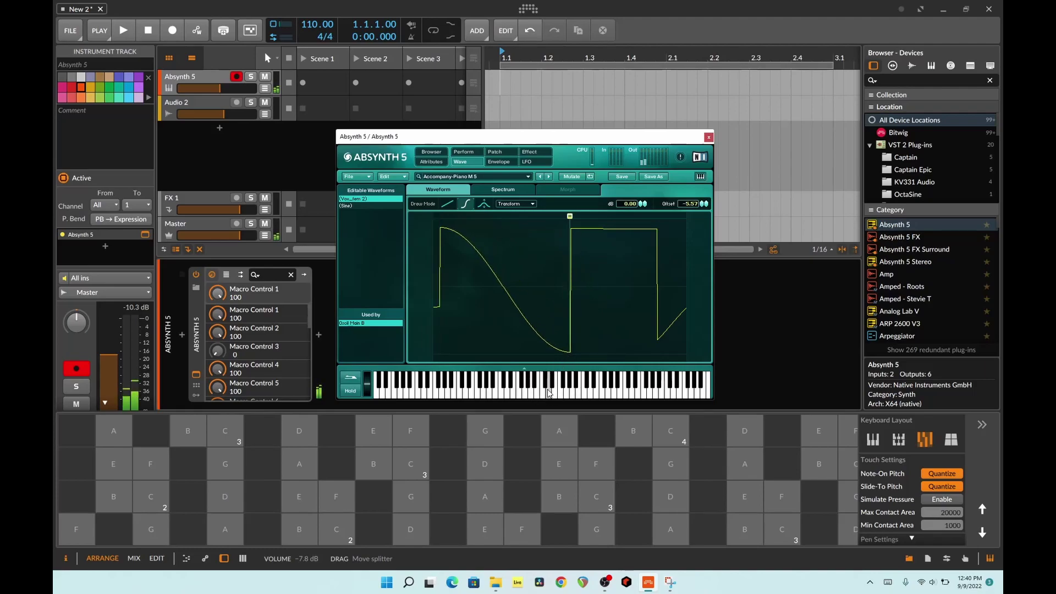
click(516, 393)
click(477, 393)
click(476, 393)
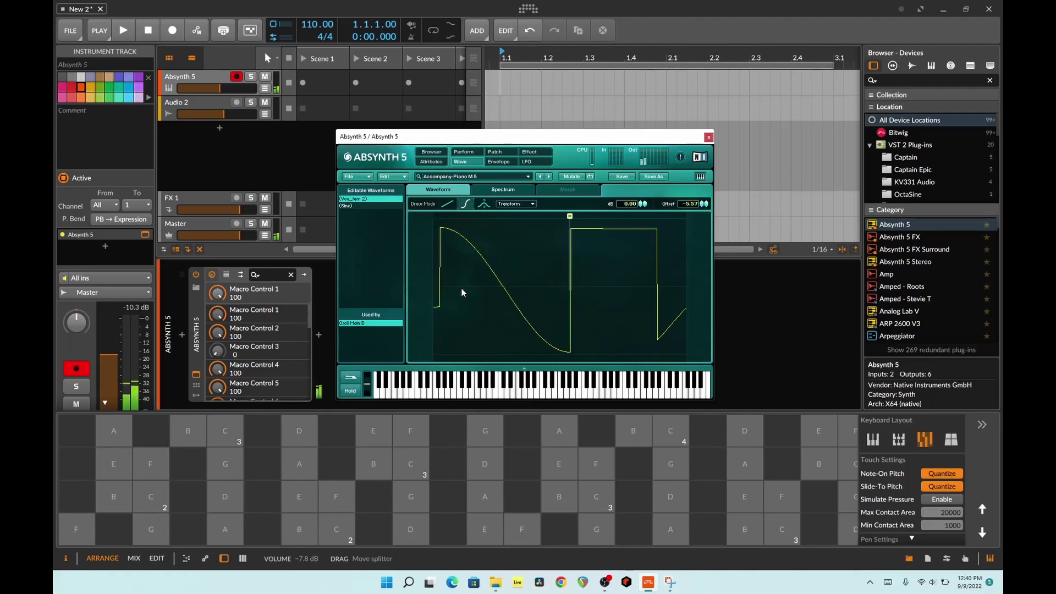
Reshape the oscillator B waveform with straight lines into a rising ramp and a shorter falling slope, auditioning the sound.
click(451, 206)
mouse_move(457, 220)
mouse_down()
mouse_move(489, 345)
mouse_move(447, 354)
mouse_up()
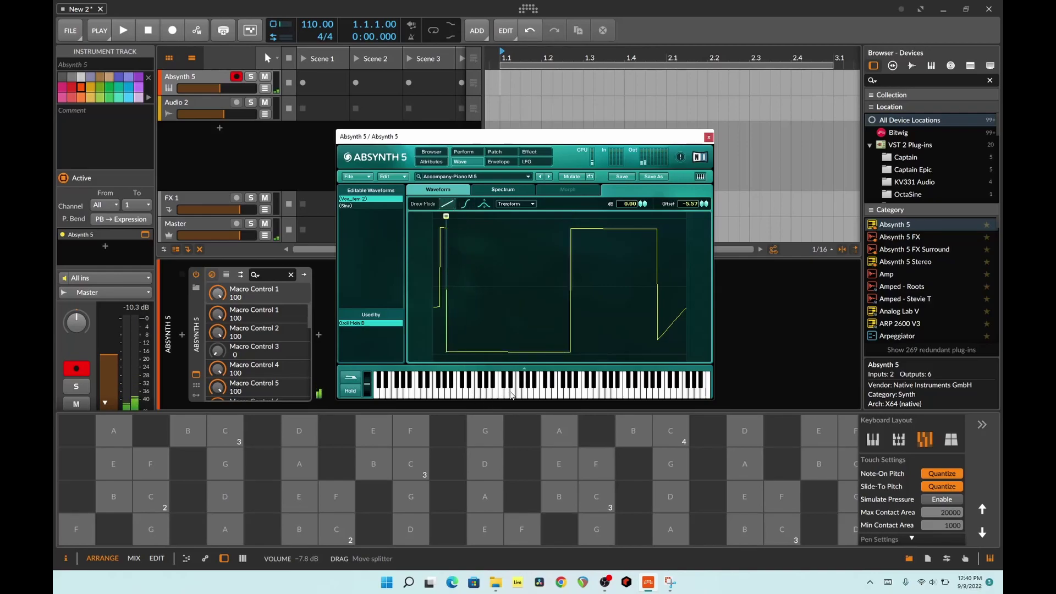
drag(515, 340, 558, 220)
drag(575, 410, 575, 397)
drag(577, 393, 614, 393)
click(618, 260)
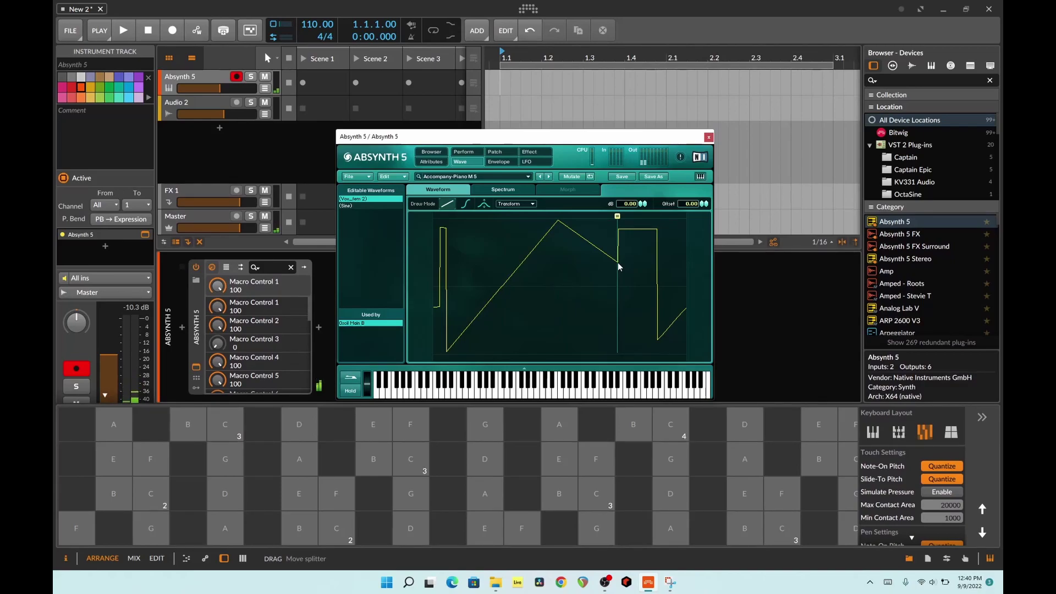
Flatten the middle partials in the oscillator B waveform's spectrum and play a note.
click(528, 192)
mouse_move(487, 266)
mouse_down()
mouse_move(516, 341)
mouse_move(605, 286)
mouse_up()
click(586, 394)
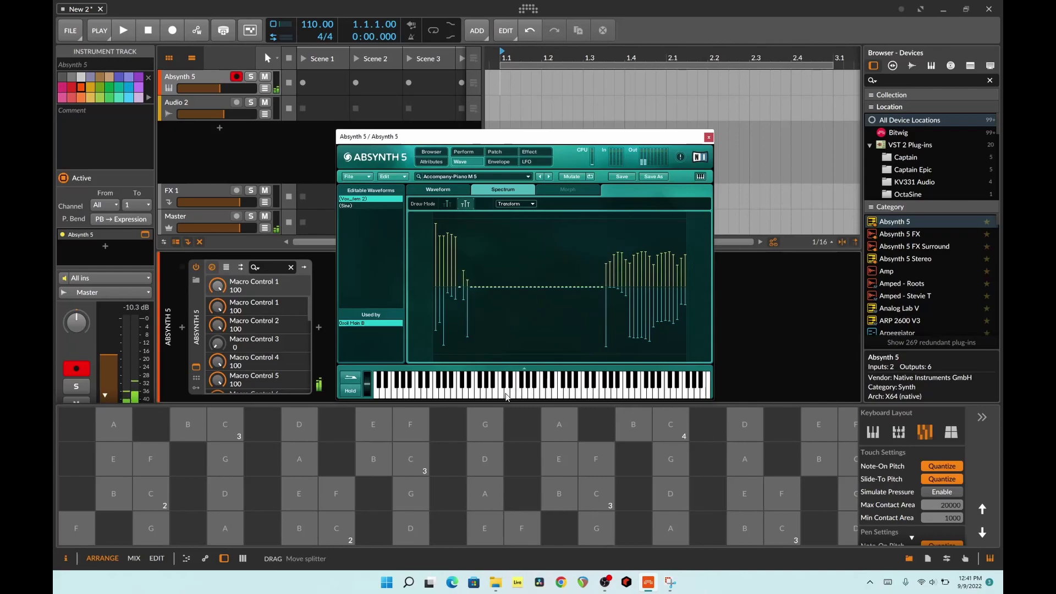
Change oscillator A in the patch from Sample to Ringmod and audition it with high and middle notes.
click(510, 154)
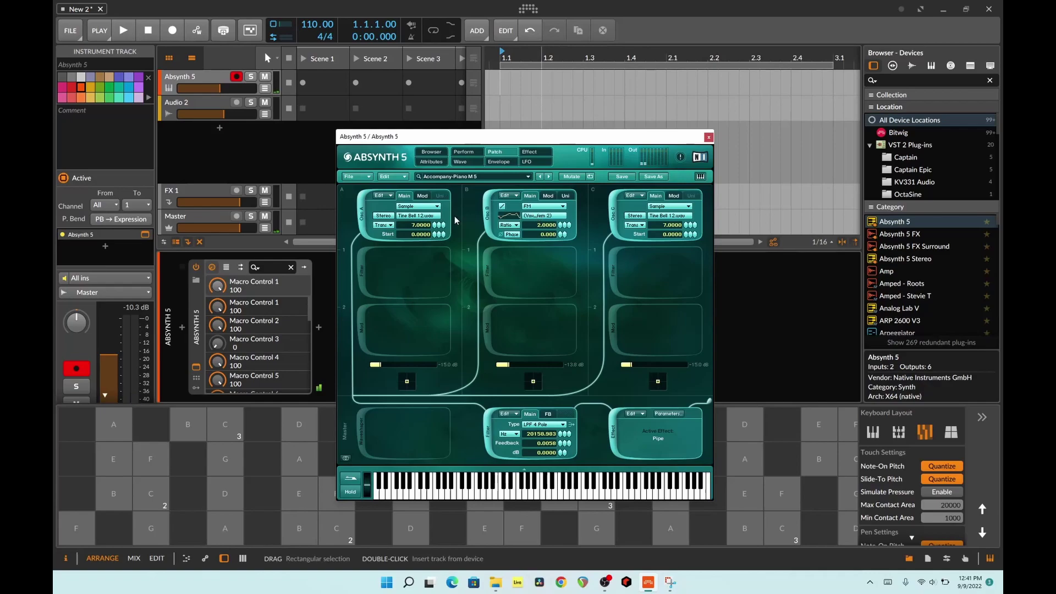
click(434, 206)
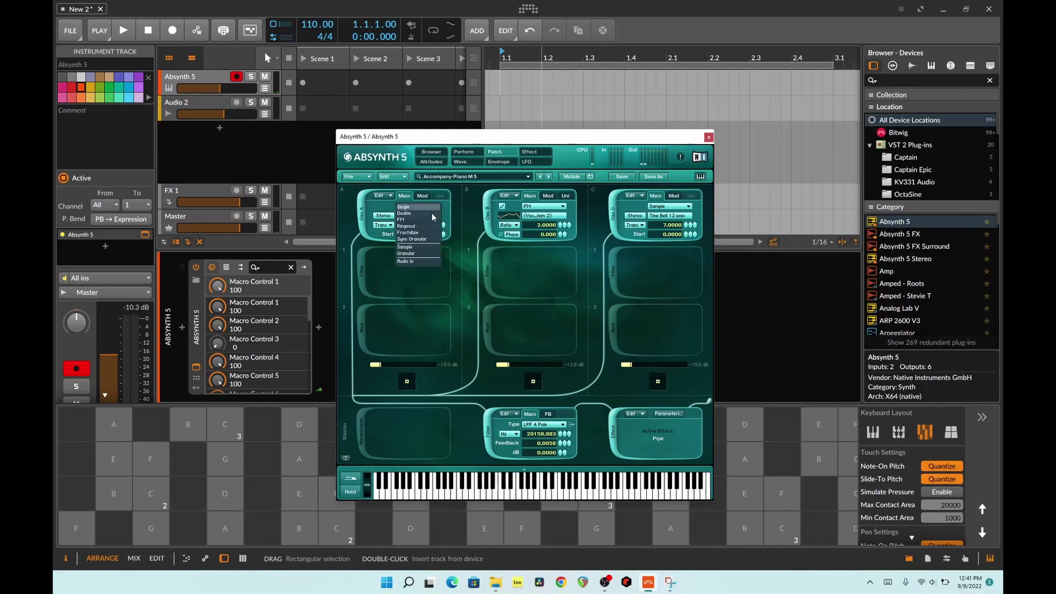
click(433, 228)
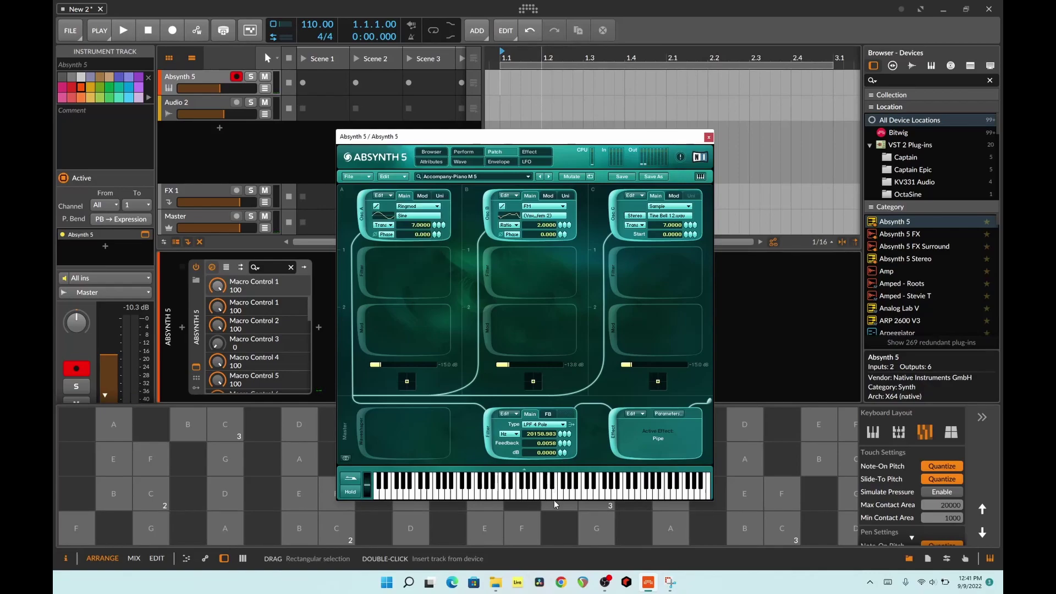
click(604, 498)
click(651, 492)
click(504, 491)
Enable the second module in channel A, set its type to Allpass 4, and audition it across the keyboard.
click(364, 330)
click(486, 494)
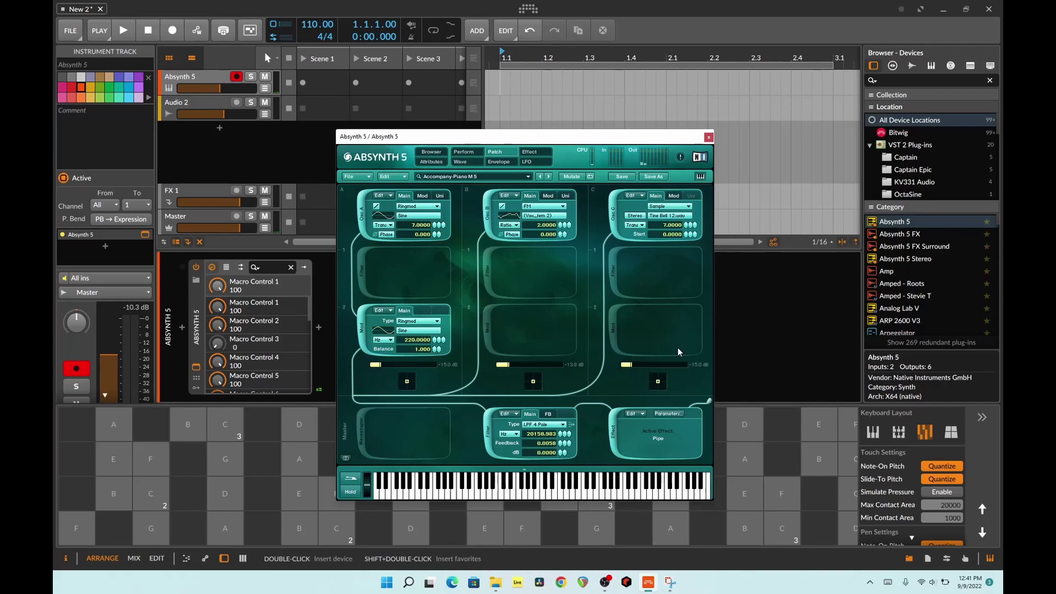
click(413, 322)
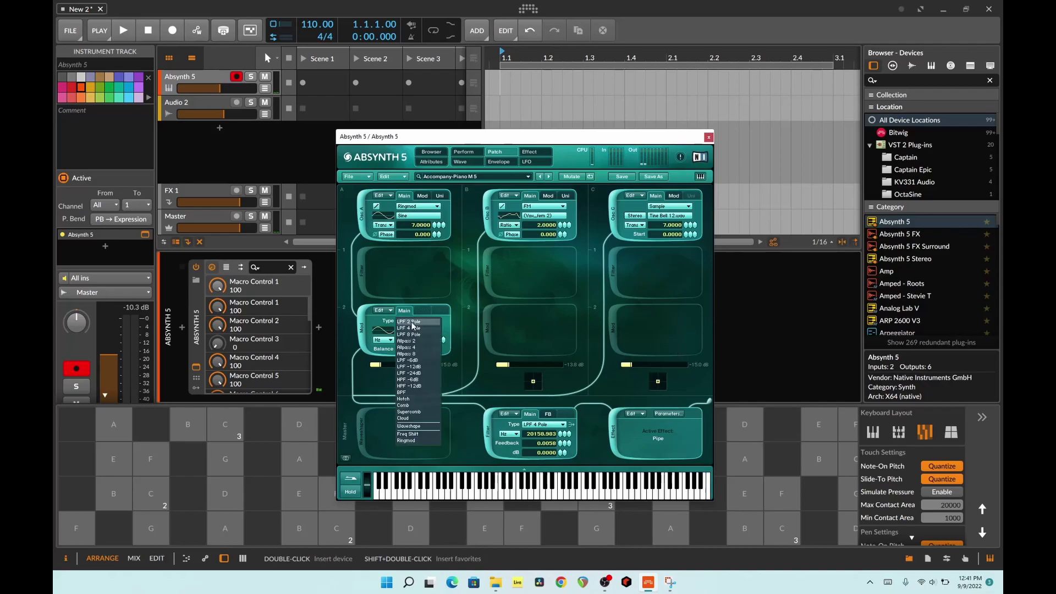
click(419, 349)
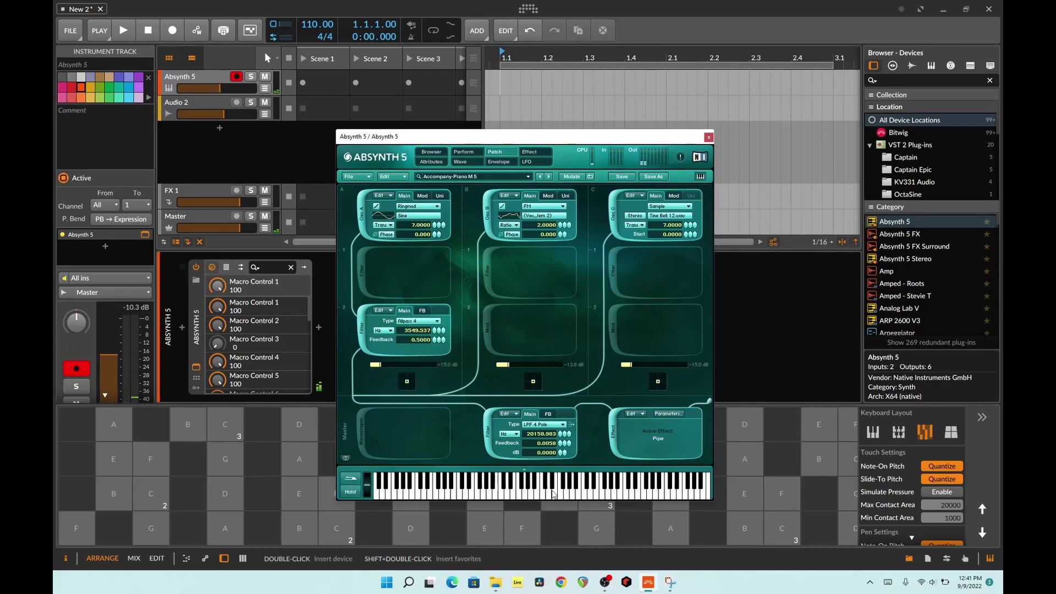
click(595, 496)
click(615, 496)
click(631, 496)
click(452, 494)
Enable the Waveshape module in the master section and audition it with low notes.
click(355, 432)
click(415, 492)
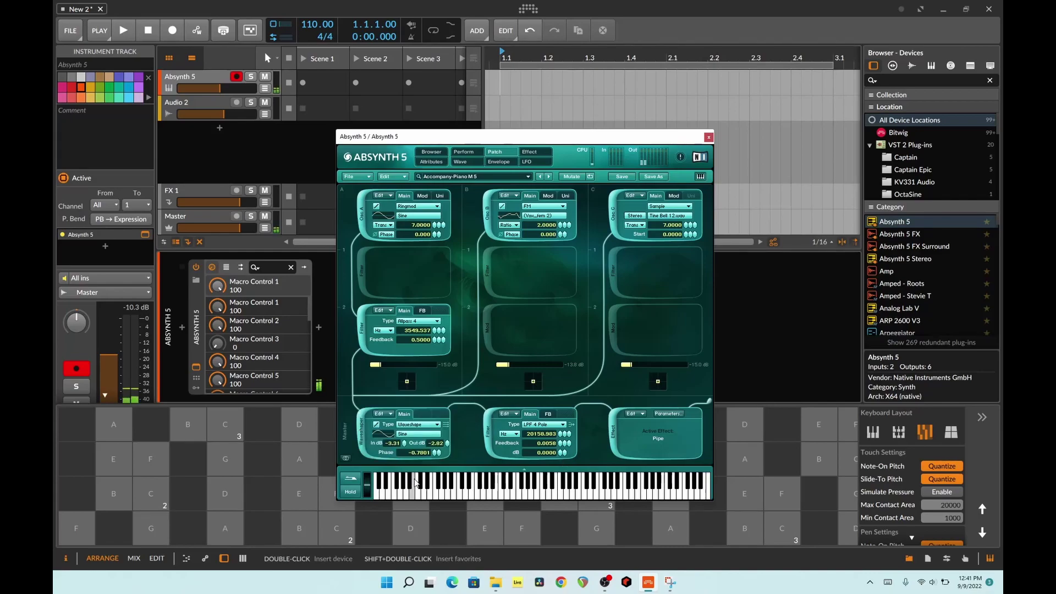
click(461, 497)
Change the master section's Waveshape module to Freq Shift and audition it with a couple of notes.
click(419, 424)
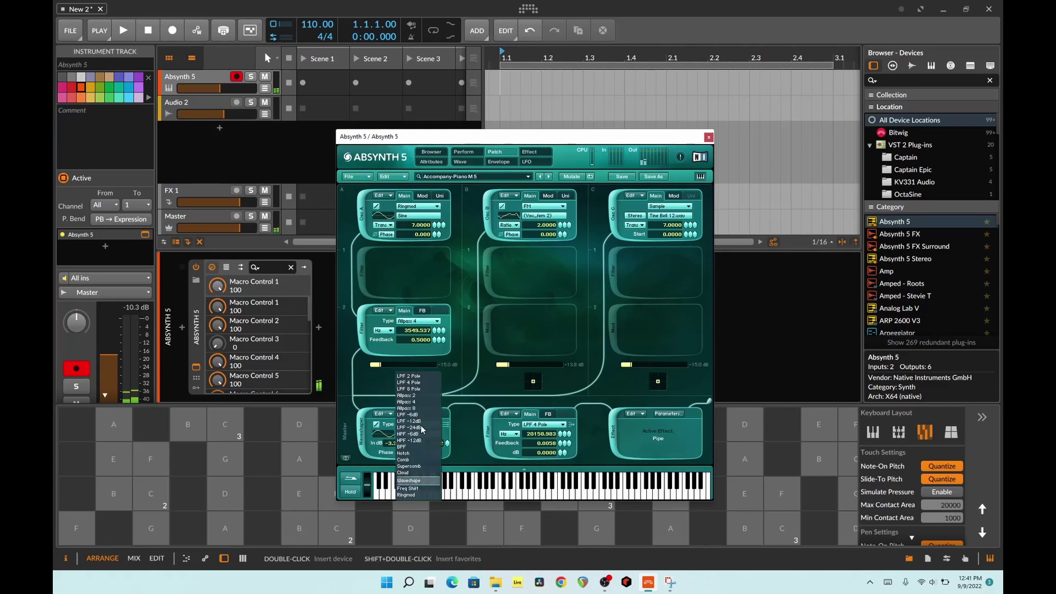
click(419, 489)
click(476, 498)
click(531, 497)
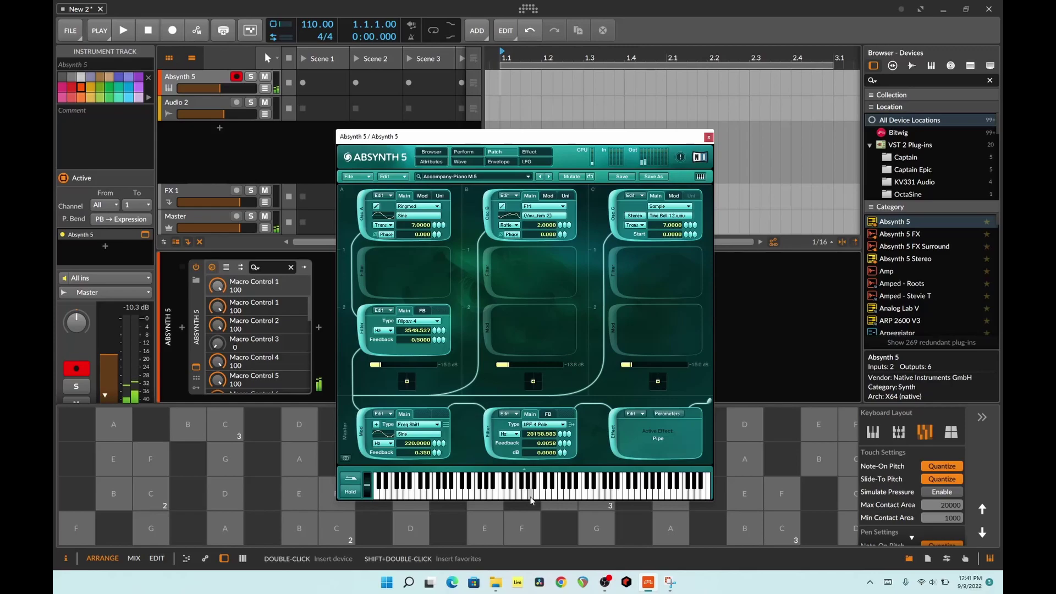
Audition the edited patch by playing low and high notes across the touch keyboard grid.
click(151, 494)
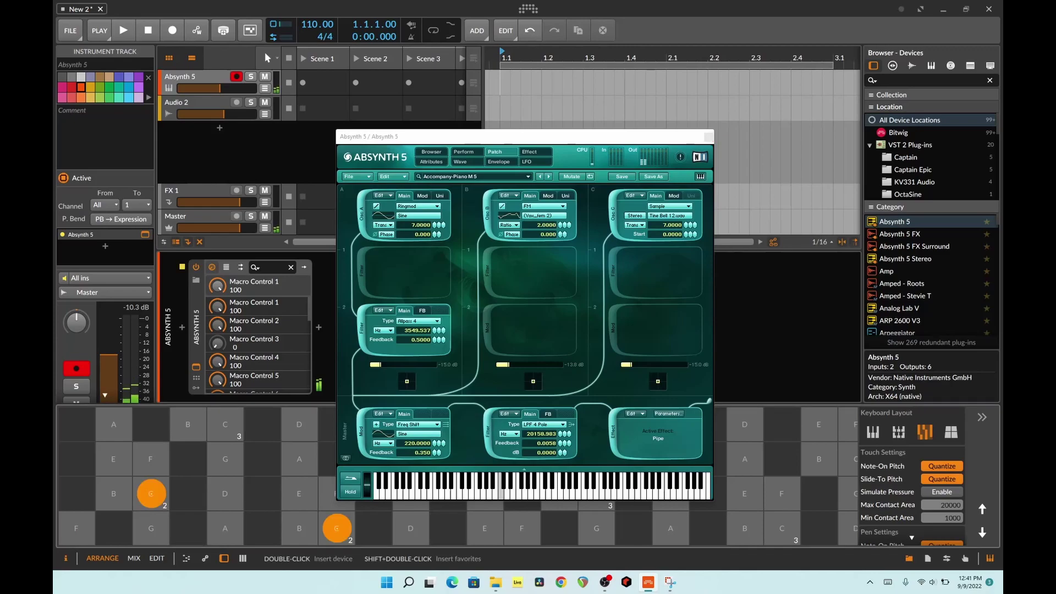
click(746, 494)
click(818, 459)
click(113, 494)
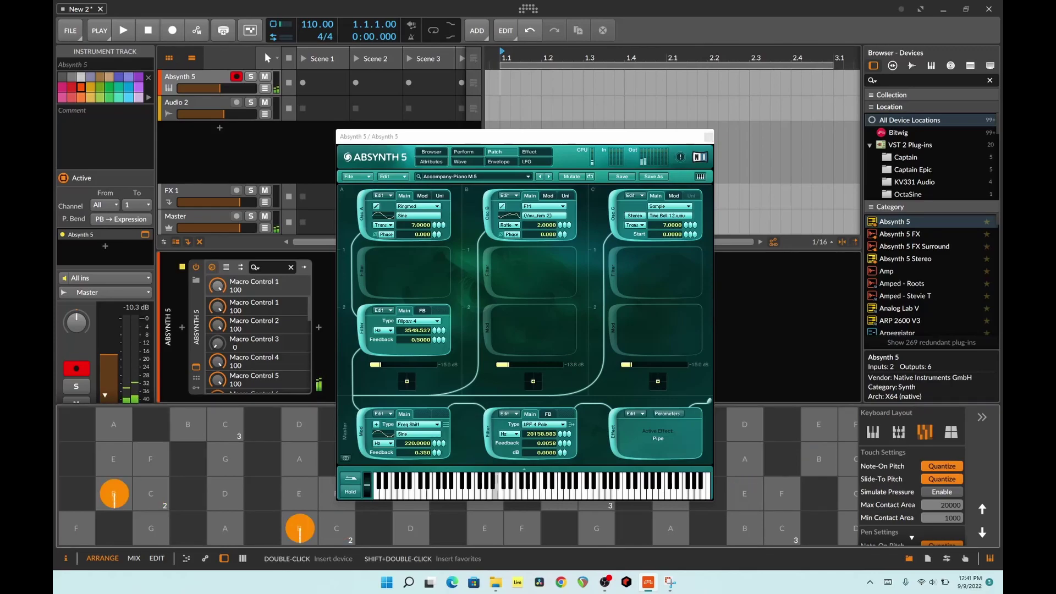
click(746, 494)
click(819, 459)
click(113, 493)
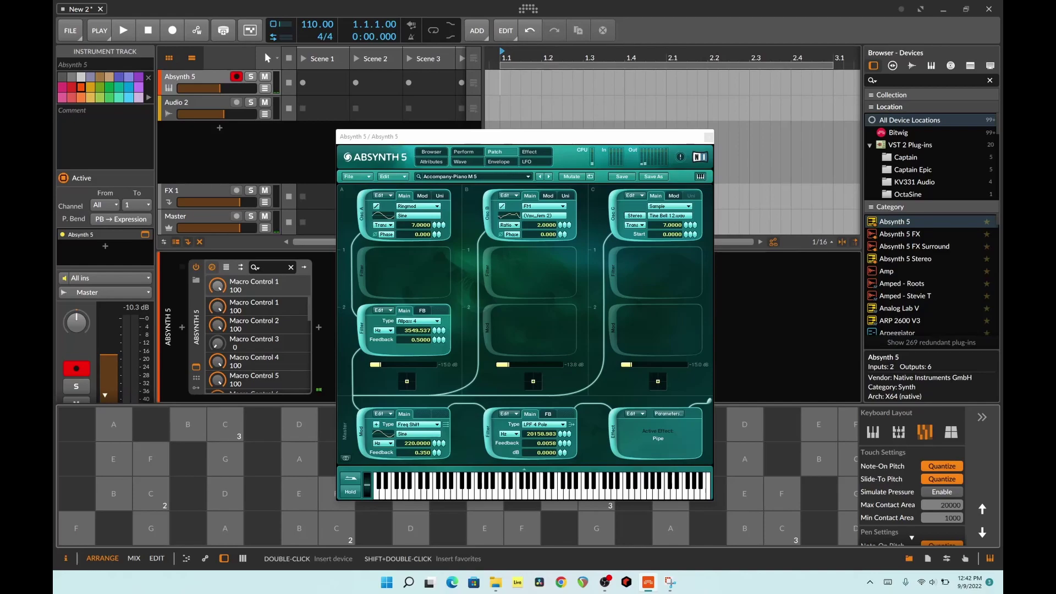
Examine the envelope and Pipe effect pages, then play several high notes through the effect.
click(432, 152)
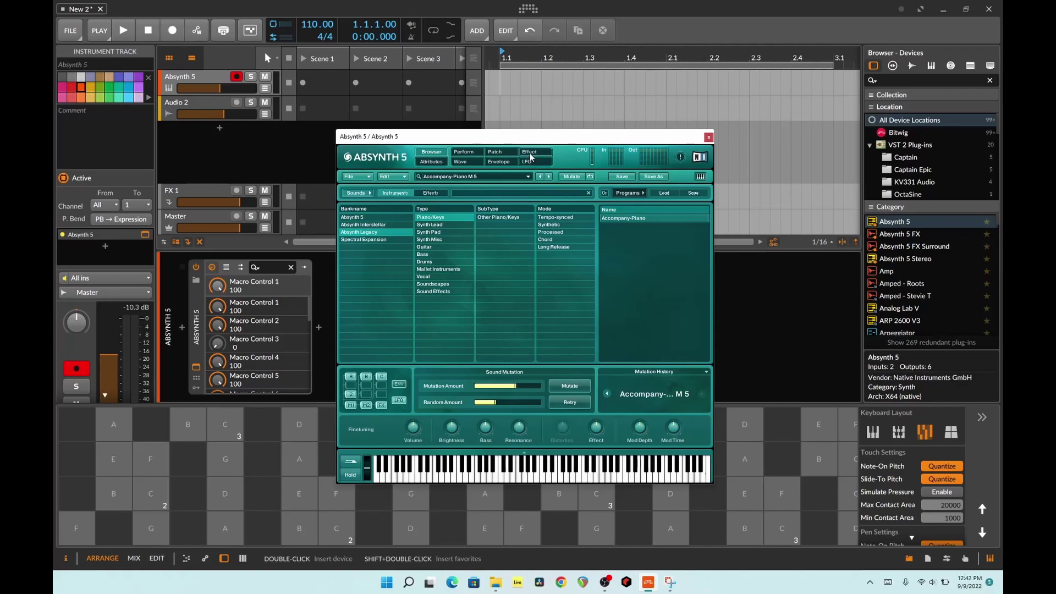
click(498, 162)
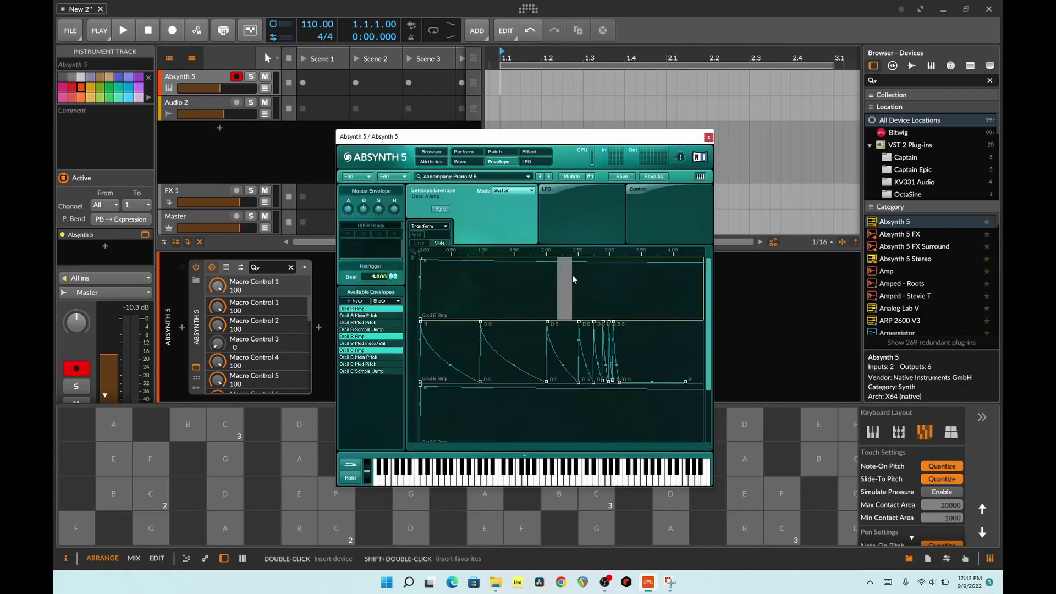
click(530, 153)
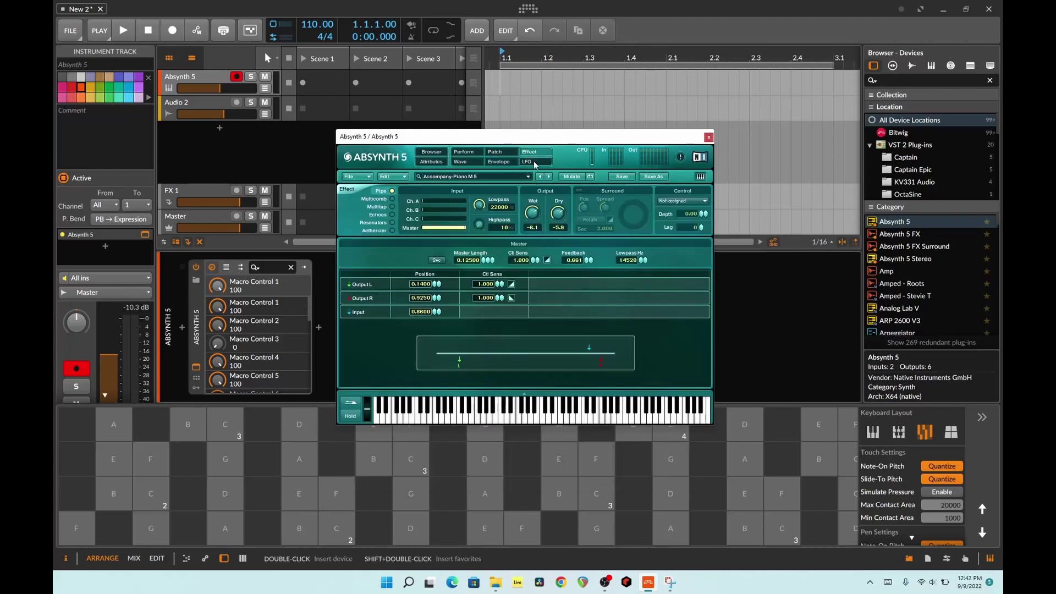
click(604, 416)
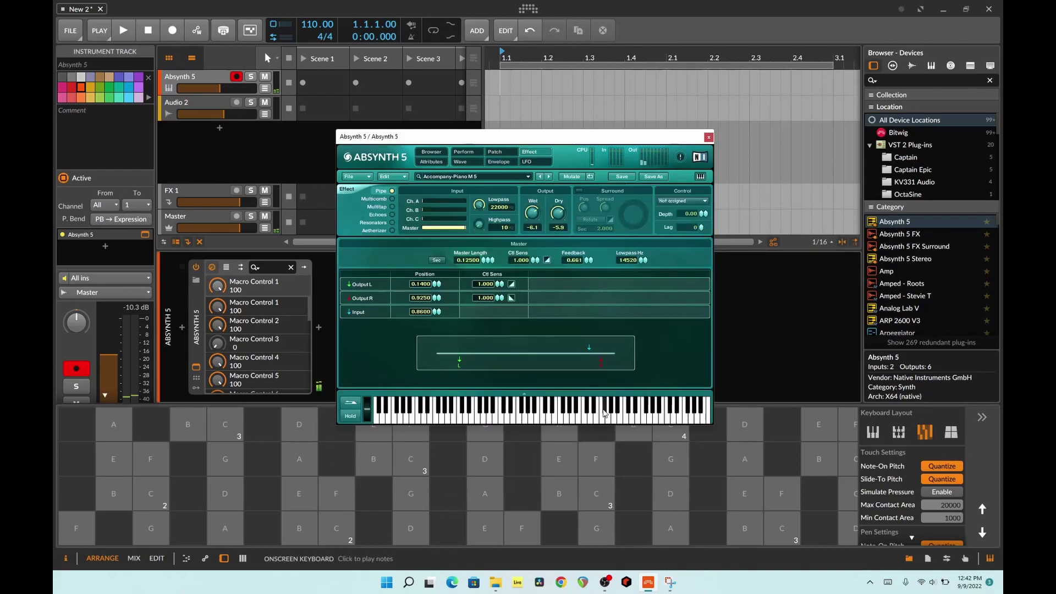
click(639, 418)
click(643, 418)
click(609, 419)
Browse the Absynth 5 bank without the Piano/Keys filter, load the Bent Parallels preset, and play a high note.
click(432, 152)
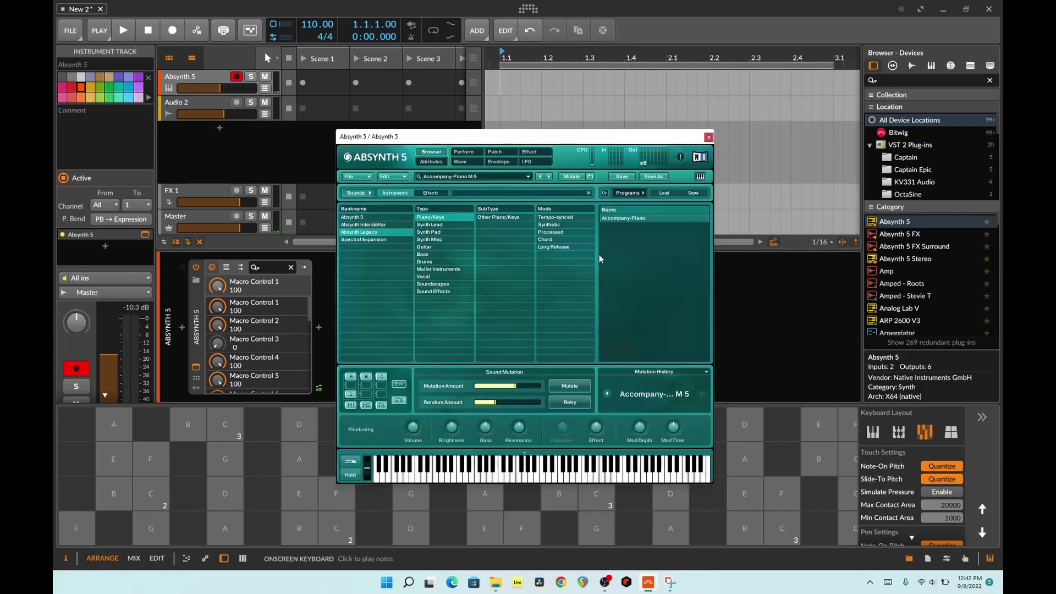
click(385, 218)
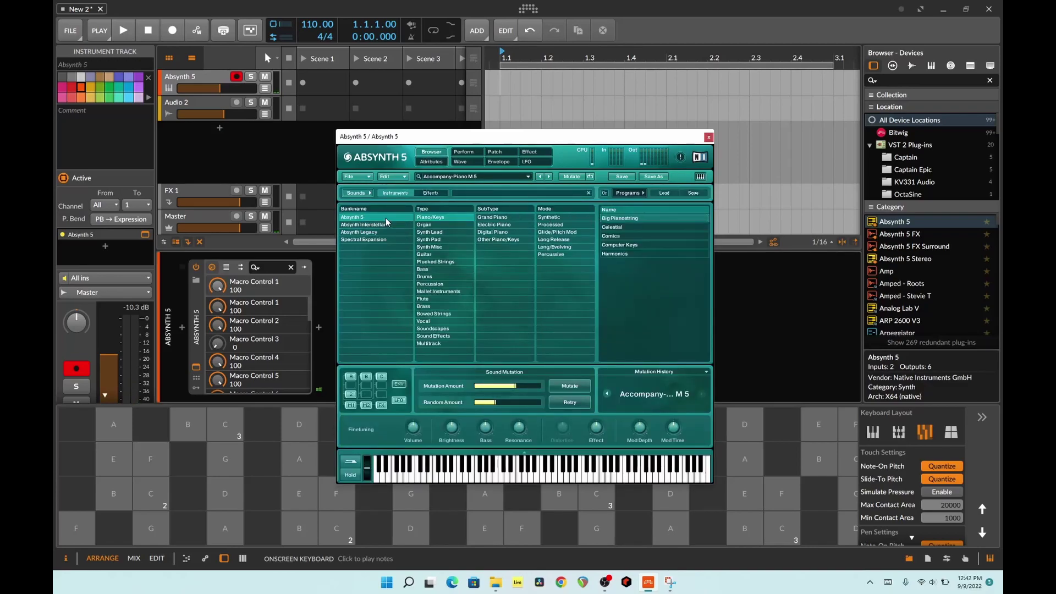
click(448, 217)
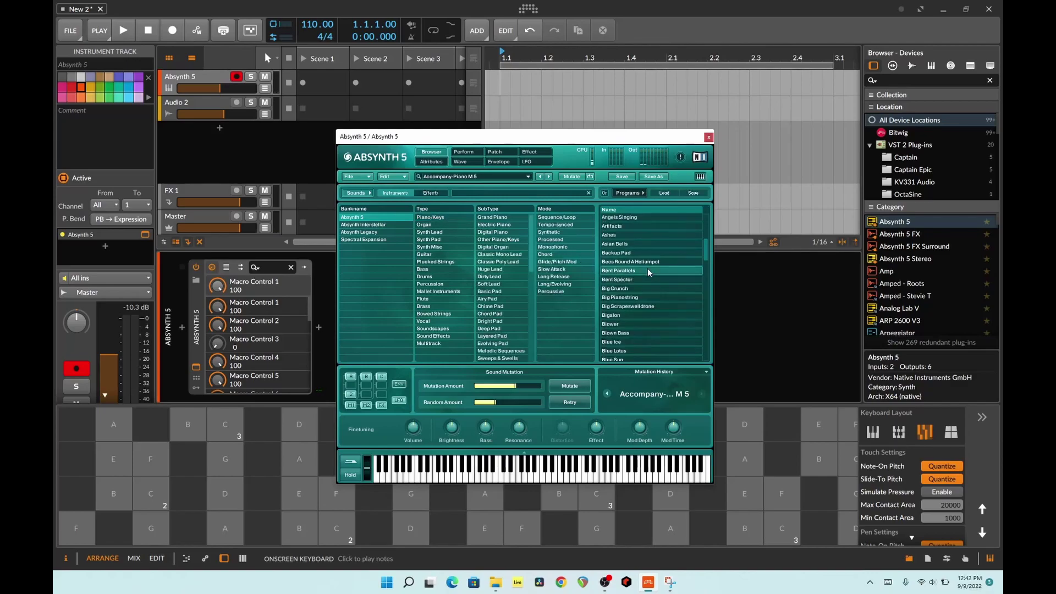
click(648, 271)
click(641, 468)
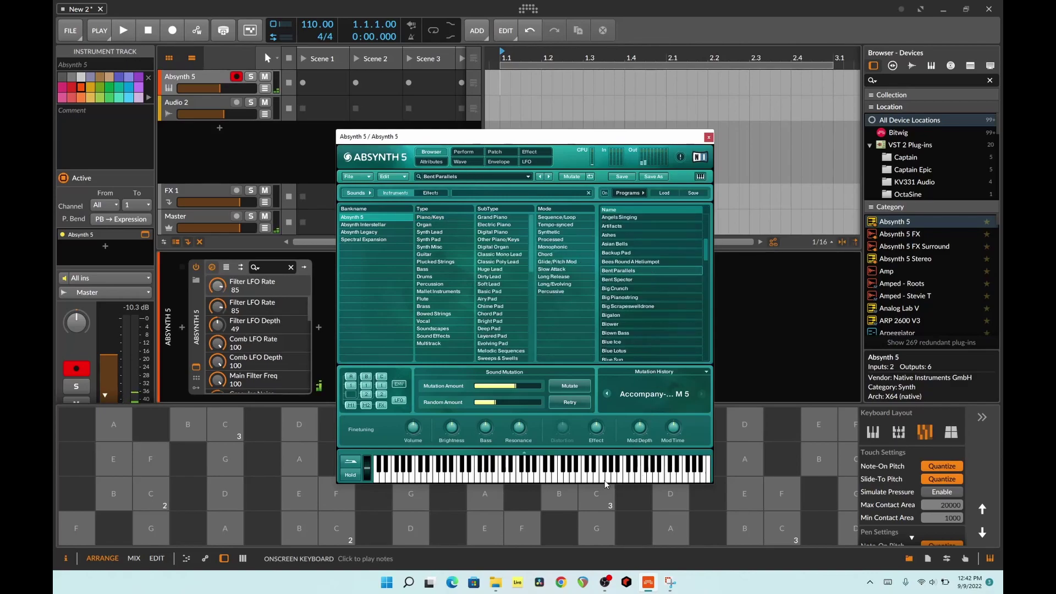